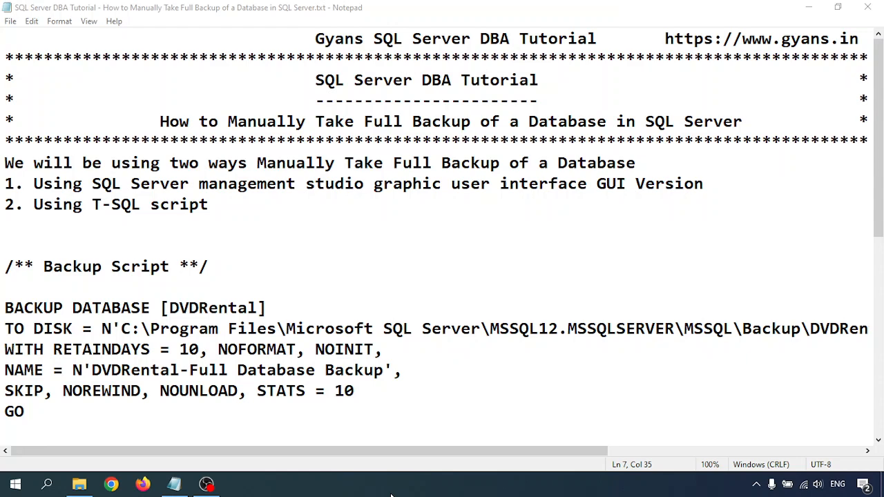
pyautogui.moveTo(53, 186); pyautogui.dragTo(403, 194)
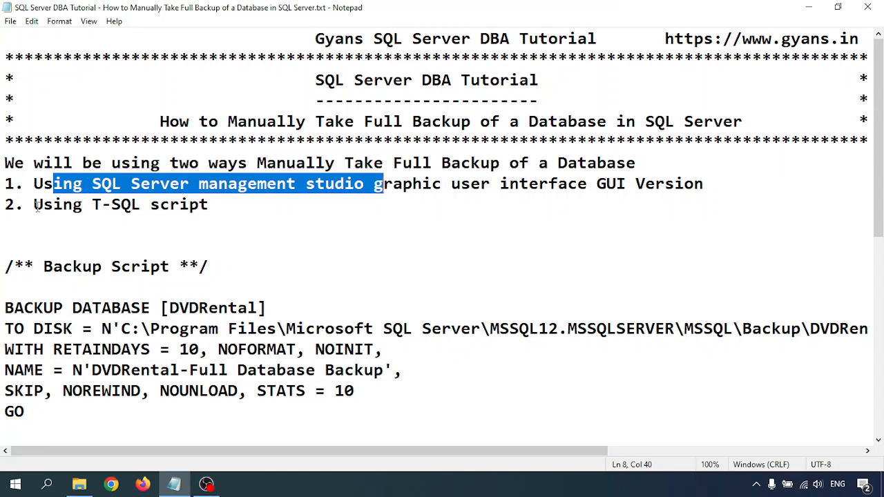
pyautogui.moveTo(36, 205); pyautogui.dragTo(201, 205)
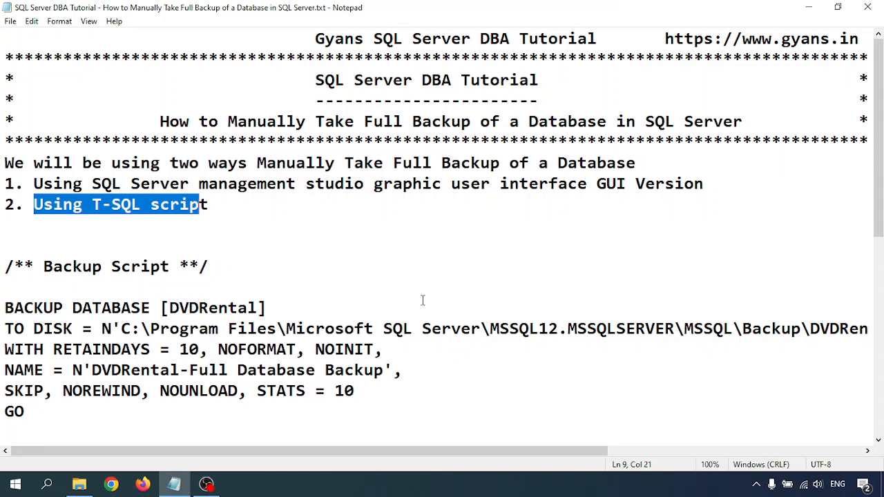
# Launch SQL Server Management Studio with the ssms command
pyautogui.press('super+r')
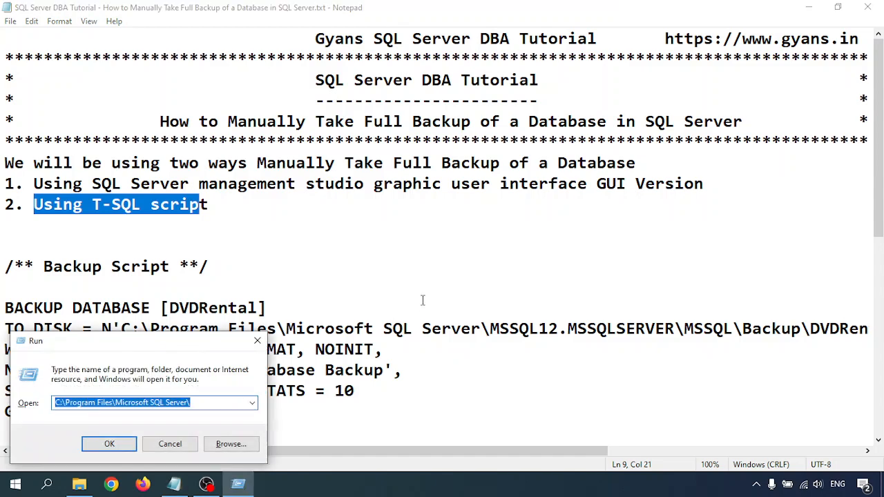
pyautogui.write('ssms')
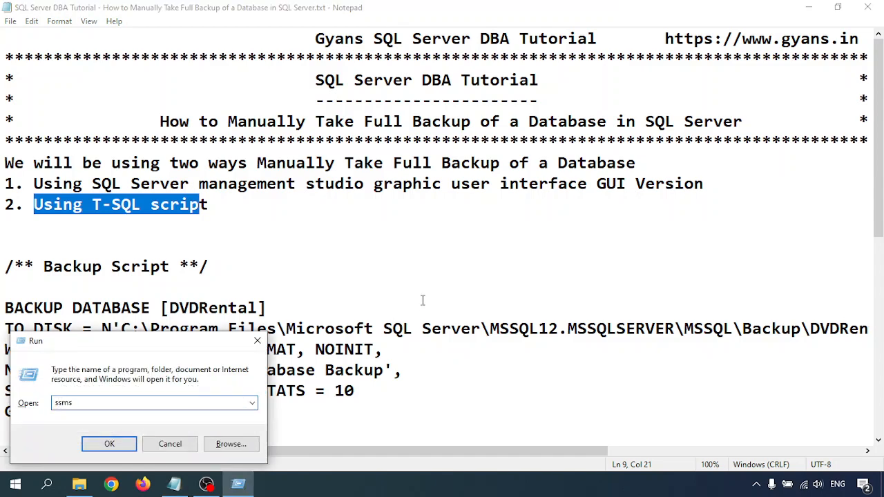
pyautogui.press('Return')
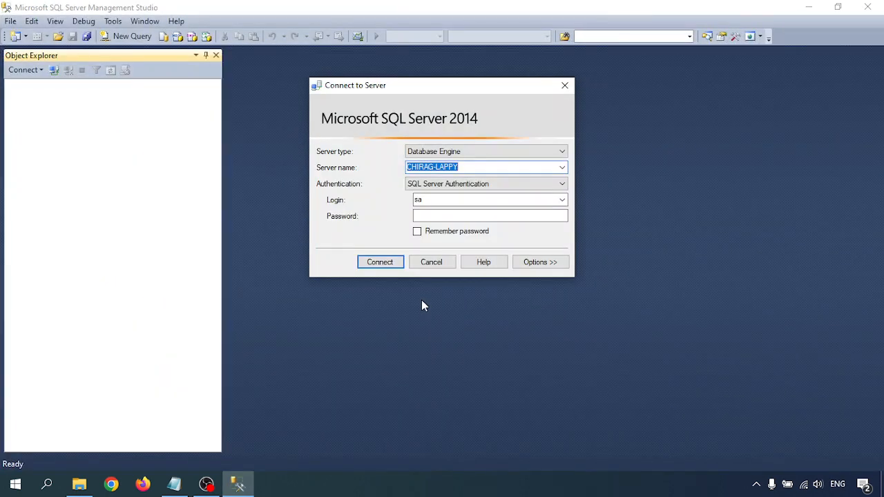
# Connect to the database engine as sa with SQL Server Authentication, entering the account password
pyautogui.click(434, 215)
pyautogui.write('*********')
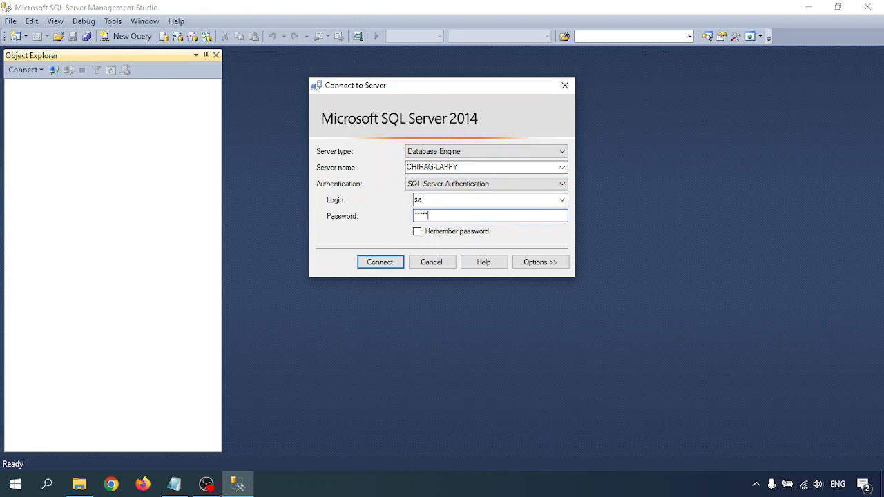
pyautogui.press('Return')
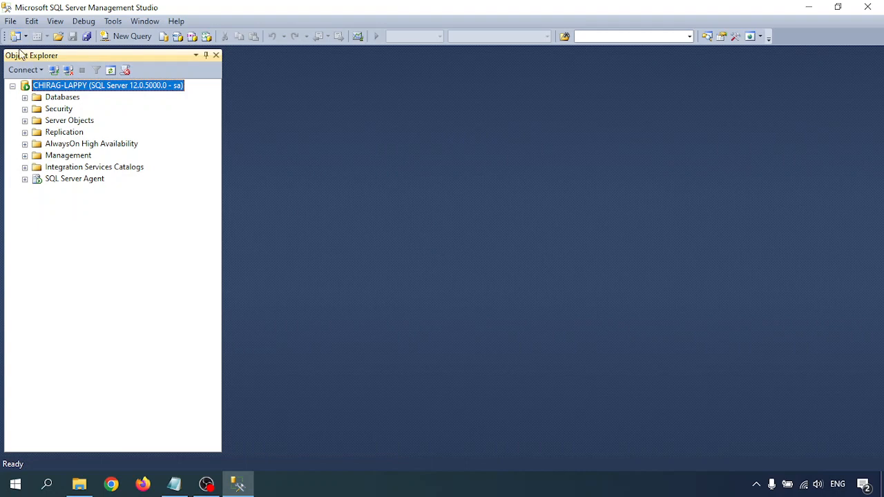
# Open the Back Up dialog for the DVDRental database and dismiss the customer experience notification
pyautogui.click(25, 98)
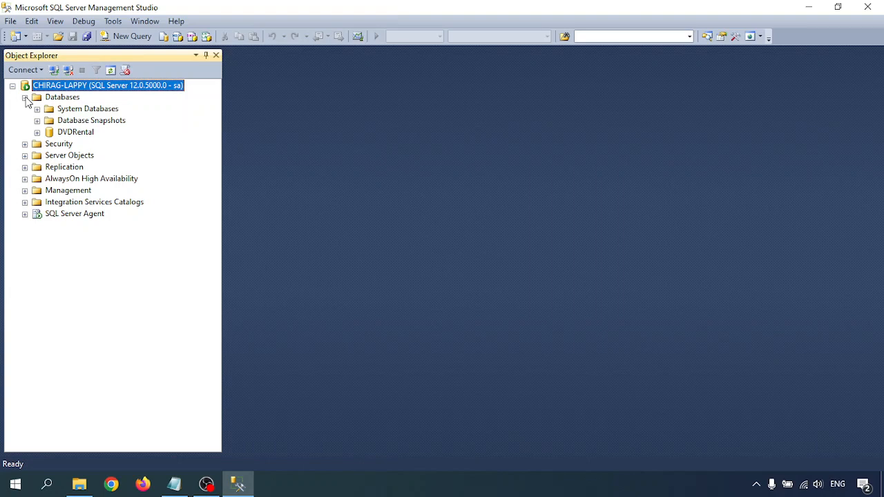
pyautogui.click(76, 132)
pyautogui.rightClick(76, 132)
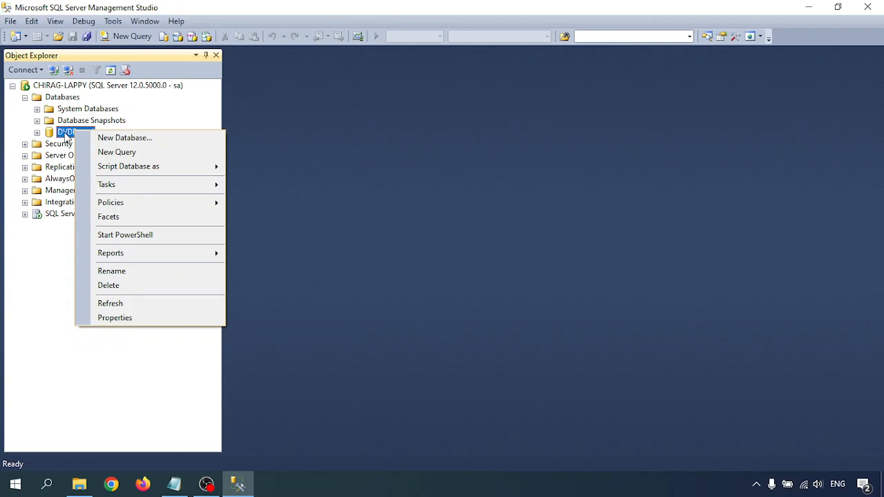
pyautogui.moveTo(127, 188)
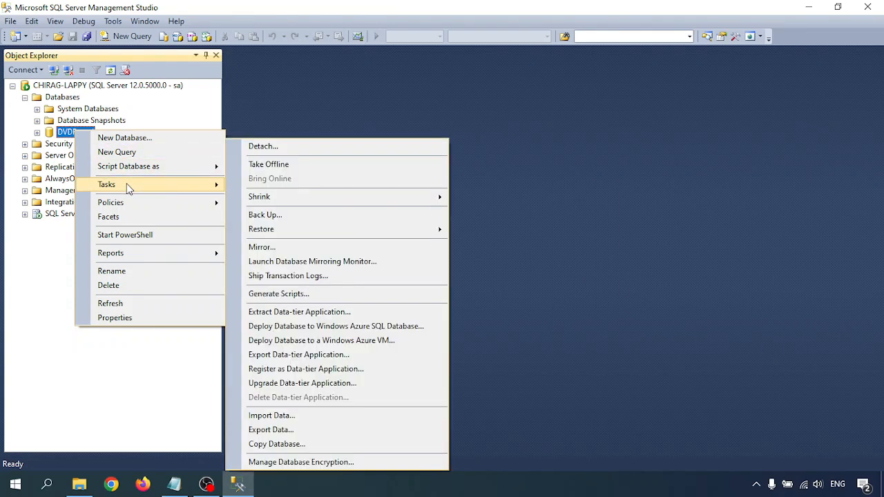
pyautogui.click(265, 217)
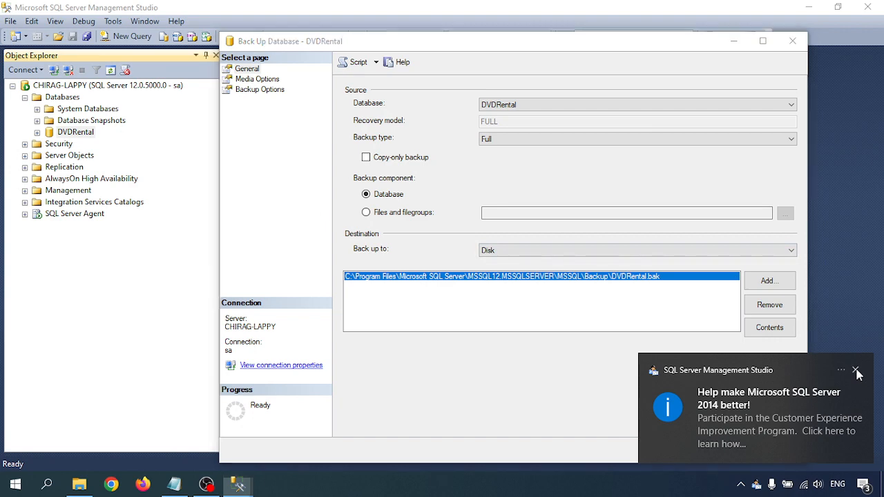
pyautogui.click(856, 370)
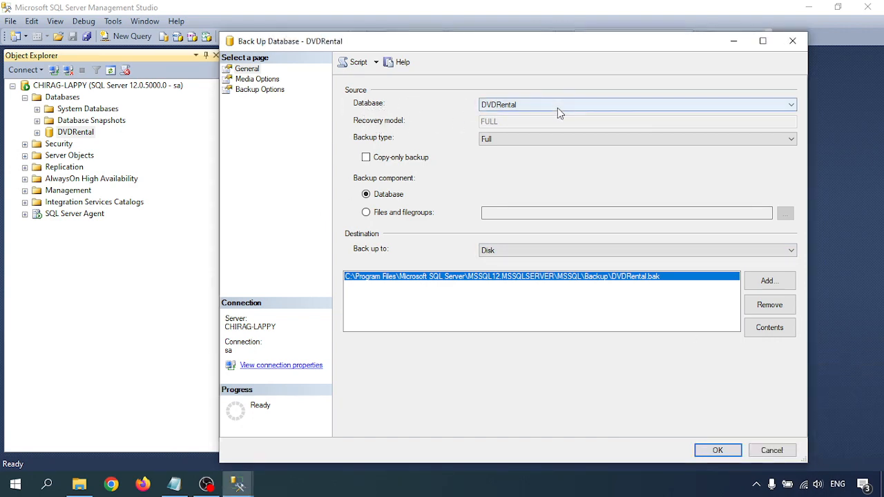
# Set the backup type to Full and choose to append to the existing backup set in the media options
pyautogui.click(495, 141)
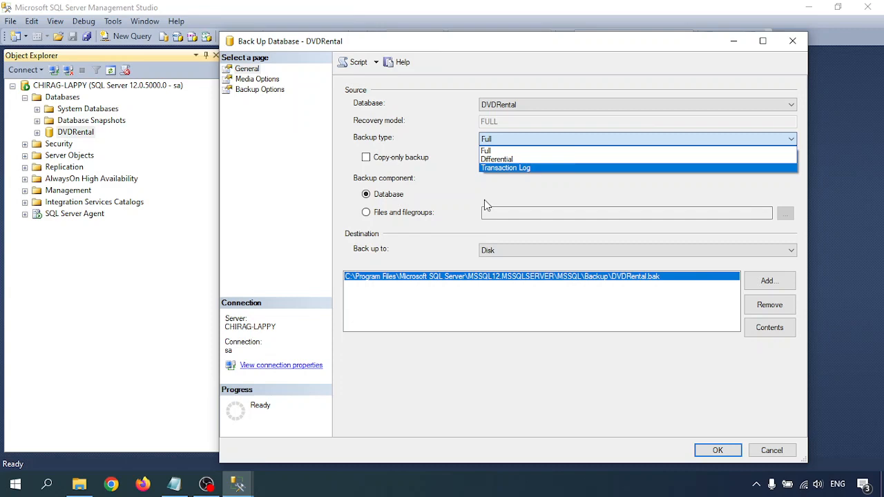
pyautogui.click(493, 150)
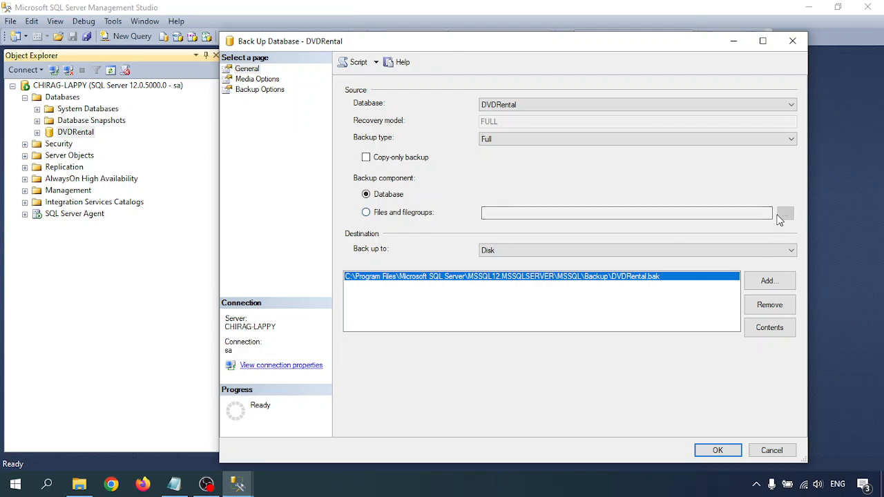
pyautogui.click(256, 79)
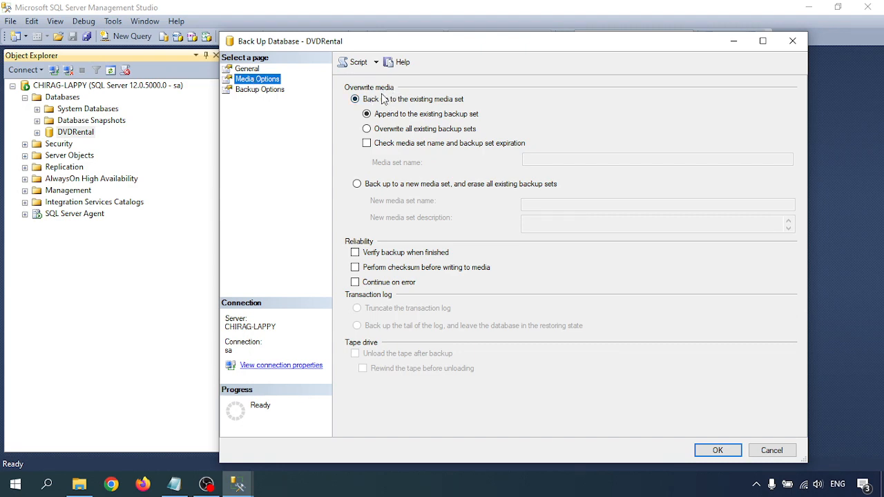
pyautogui.click(366, 113)
# Review the backup set name and description in the backup options, and set compression to use the default server setting
pyautogui.click(257, 90)
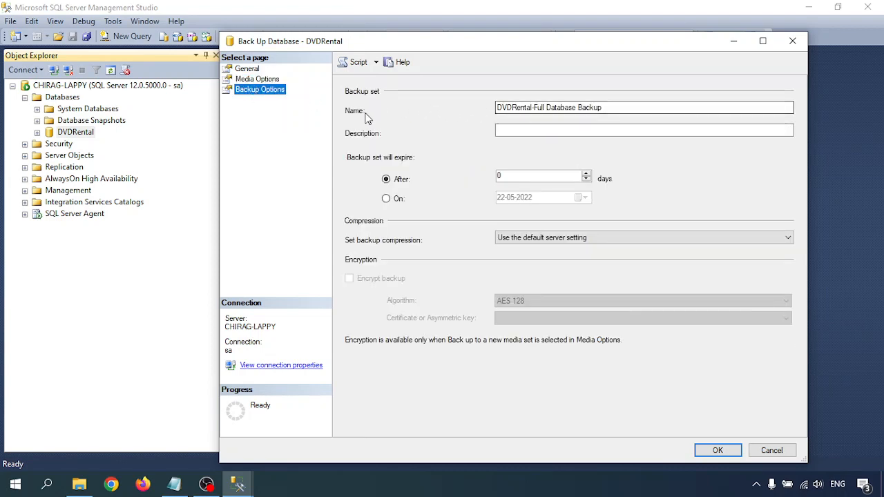
pyautogui.click(584, 108)
pyautogui.moveTo(629, 109); pyautogui.dragTo(464, 99)
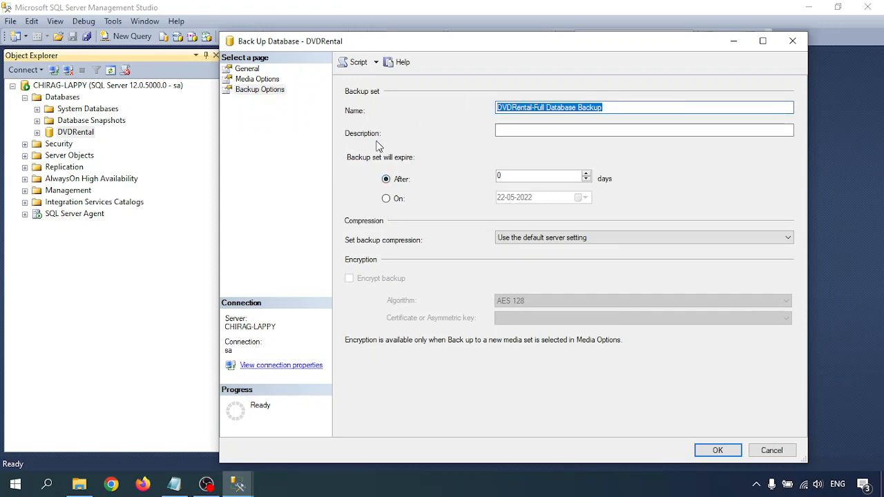
pyautogui.click(530, 133)
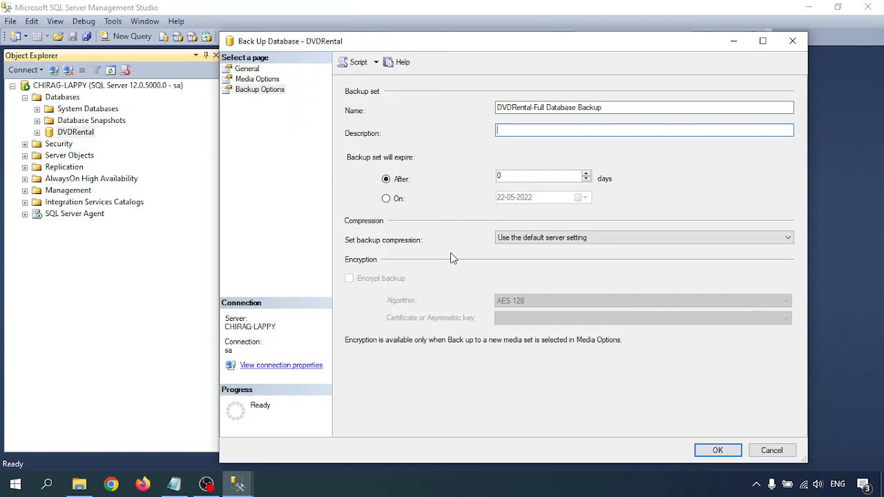
pyautogui.click(520, 239)
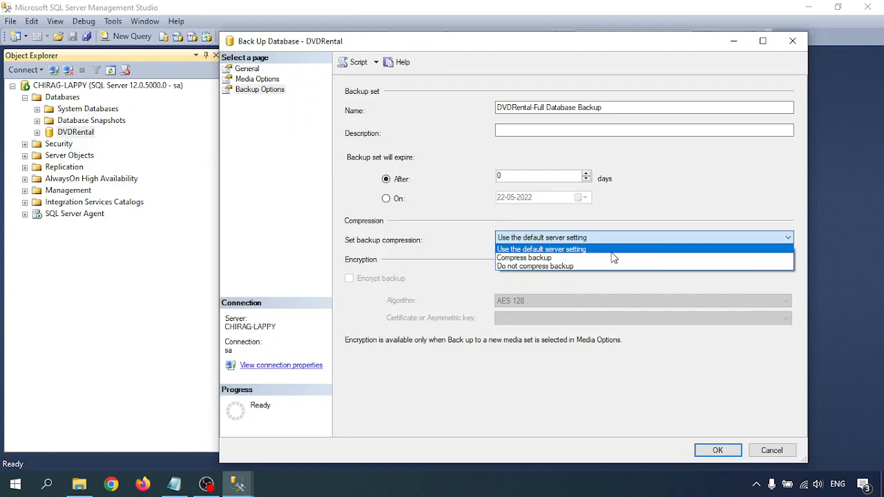
pyautogui.click(512, 249)
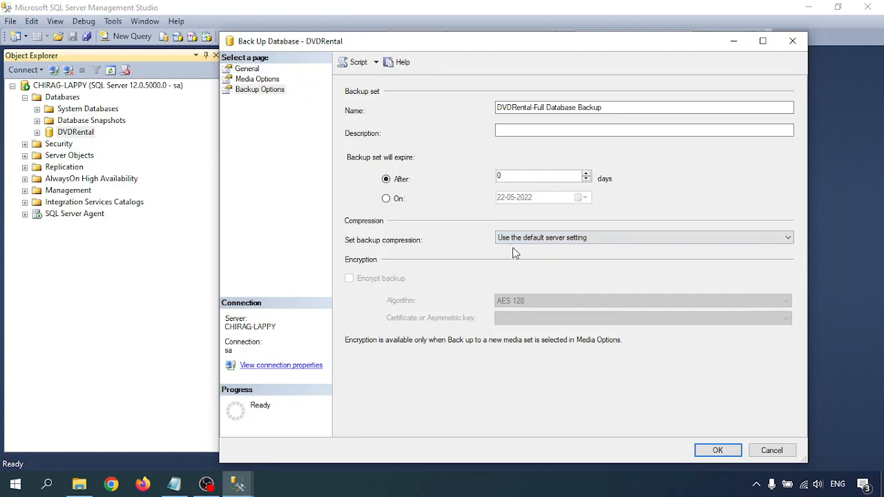
# Examine the Disk and URL destination types in the general backup settings, including the URL fields, and return the destination to Disk
pyautogui.click(247, 69)
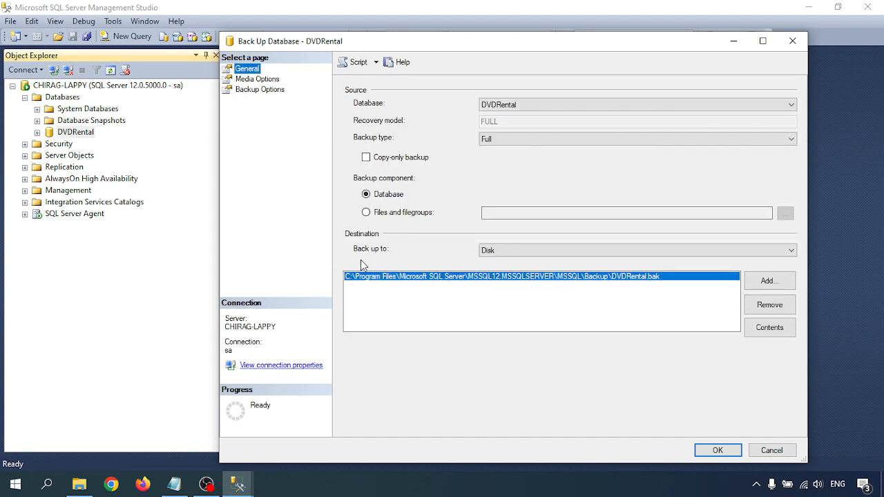
pyautogui.click(517, 252)
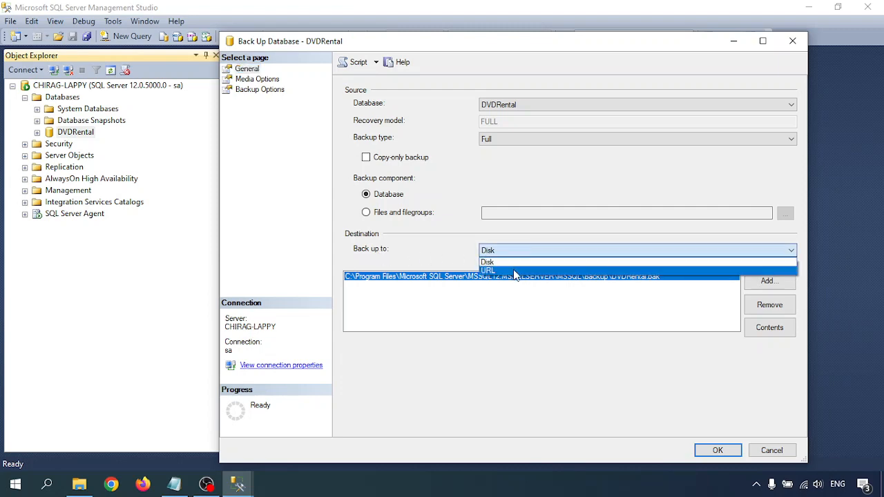
pyautogui.click(437, 261)
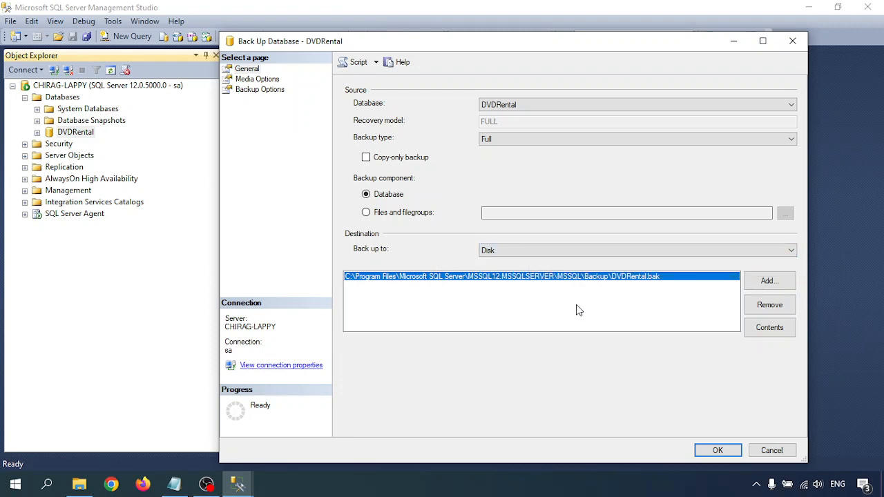
pyautogui.click(523, 251)
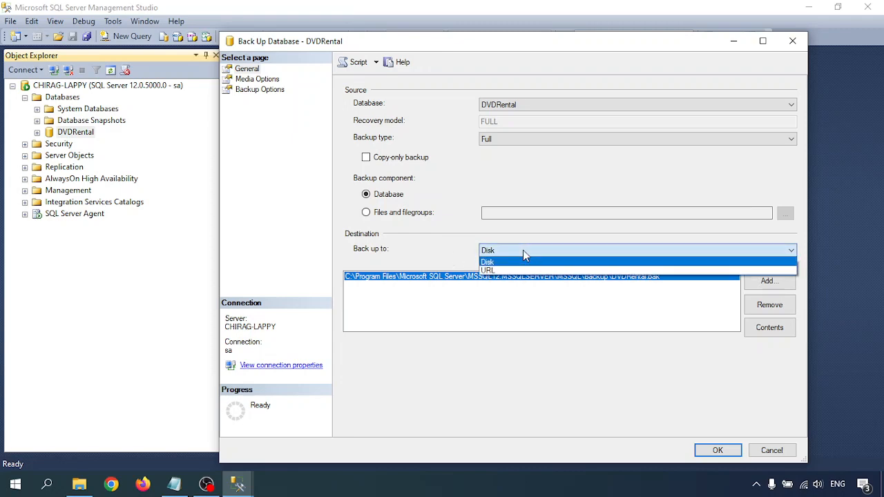
pyautogui.click(450, 254)
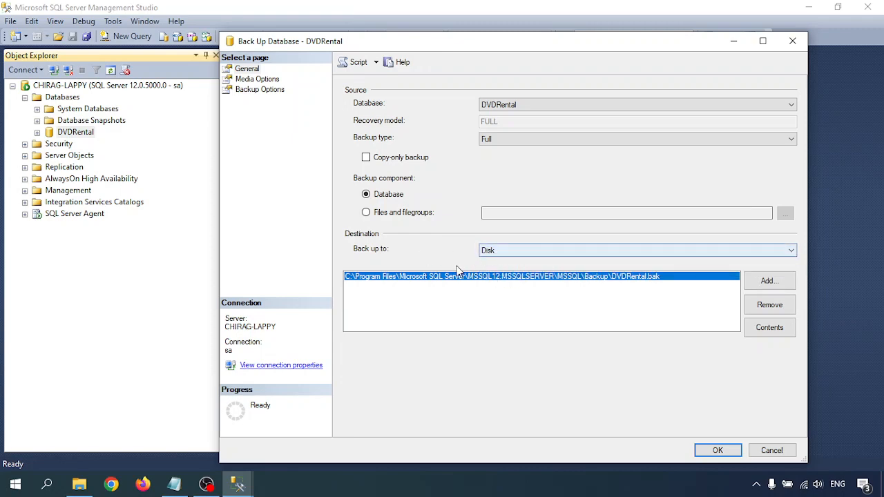
pyautogui.click(503, 251)
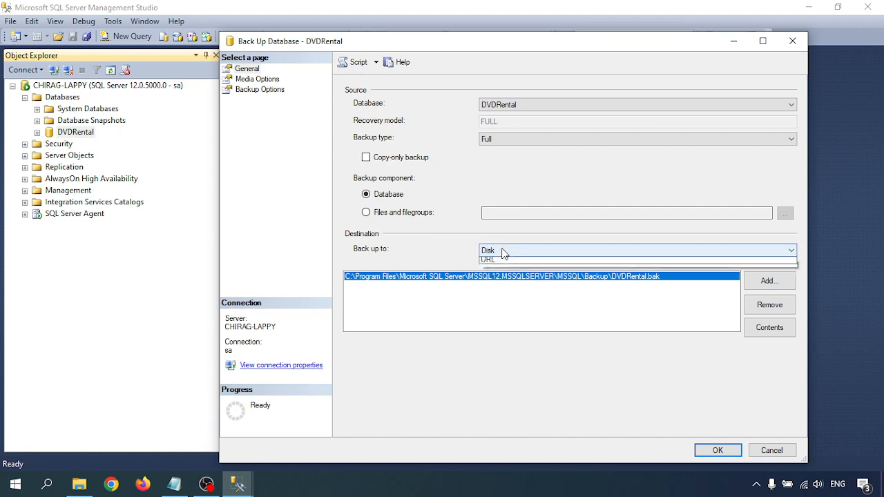
pyautogui.click(504, 270)
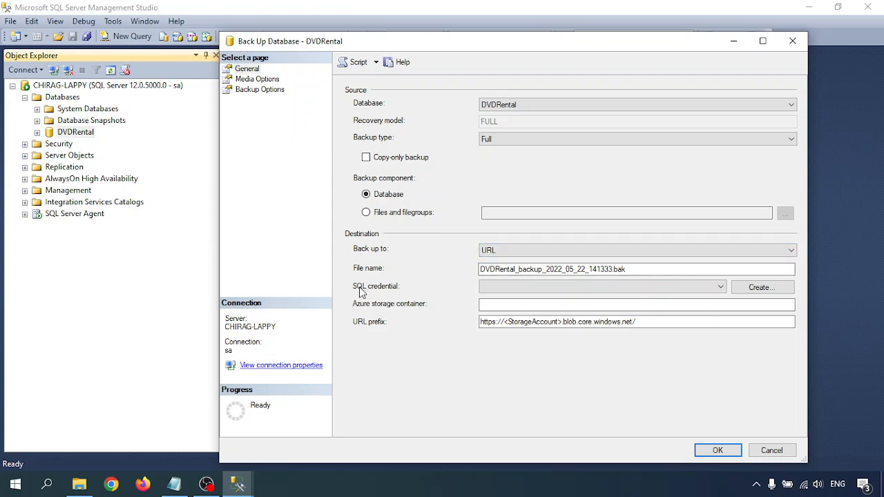
pyautogui.click(529, 289)
pyautogui.click(529, 290)
pyautogui.click(500, 251)
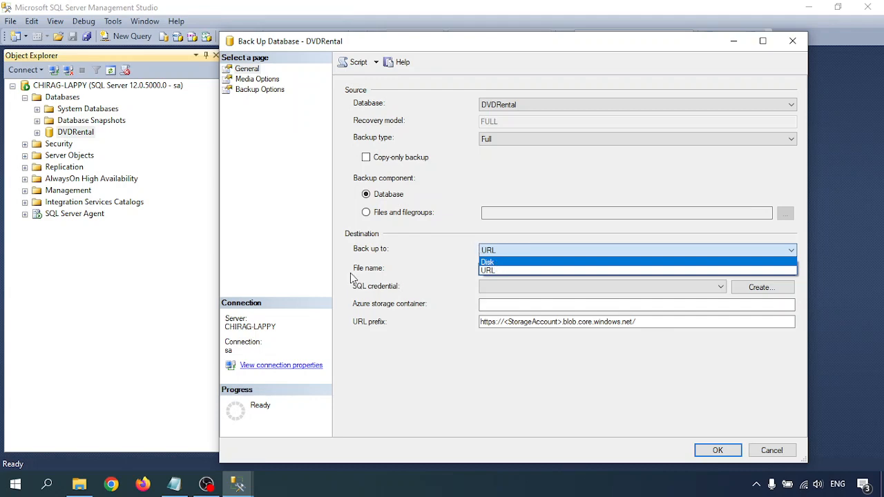
pyautogui.click(491, 262)
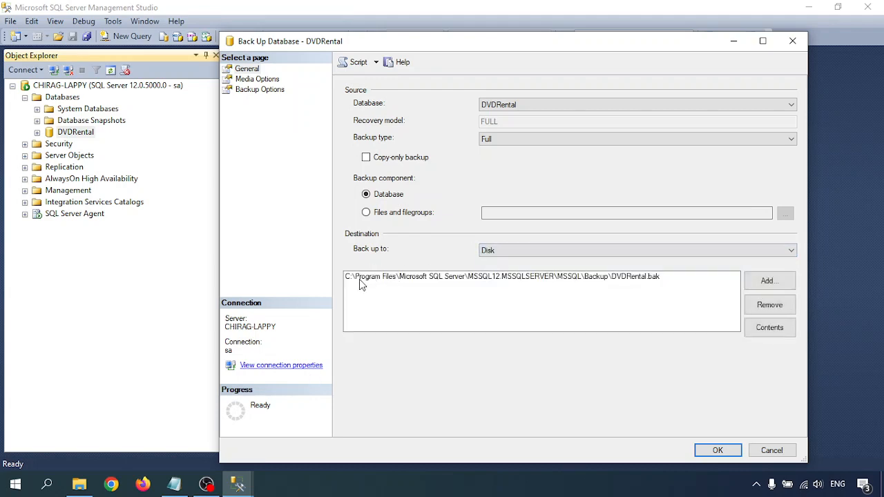
# Remove the existing disk destination for the backup and browse to the MSSQL Backup folder for a new destination file
pyautogui.click(769, 305)
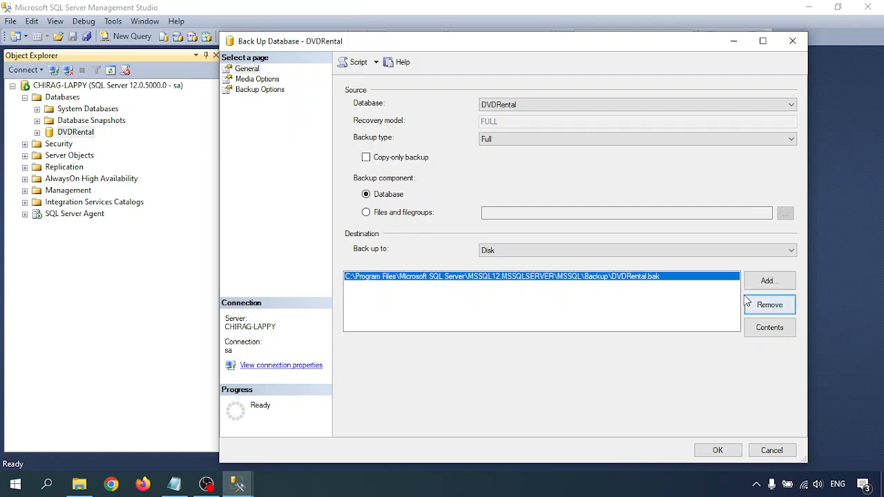
pyautogui.click(769, 305)
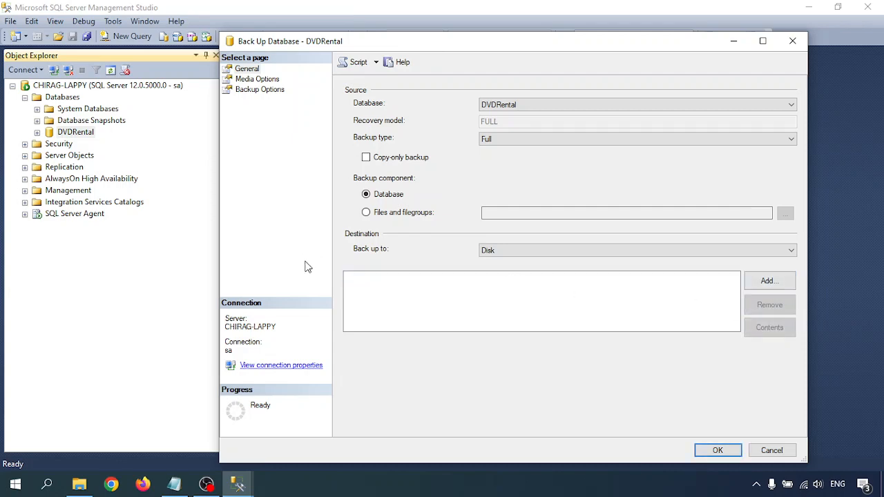
pyautogui.click(772, 281)
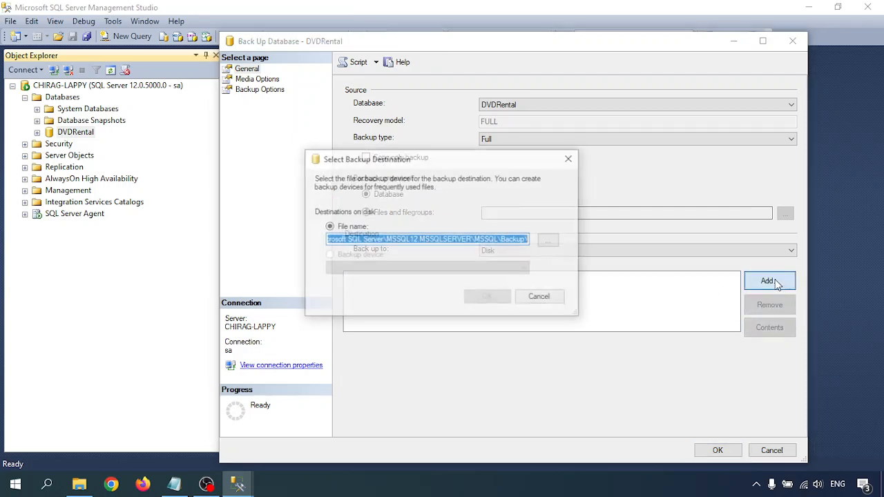
pyautogui.click(359, 240)
pyautogui.moveTo(502, 241); pyautogui.dragTo(527, 240)
pyautogui.click(520, 242)
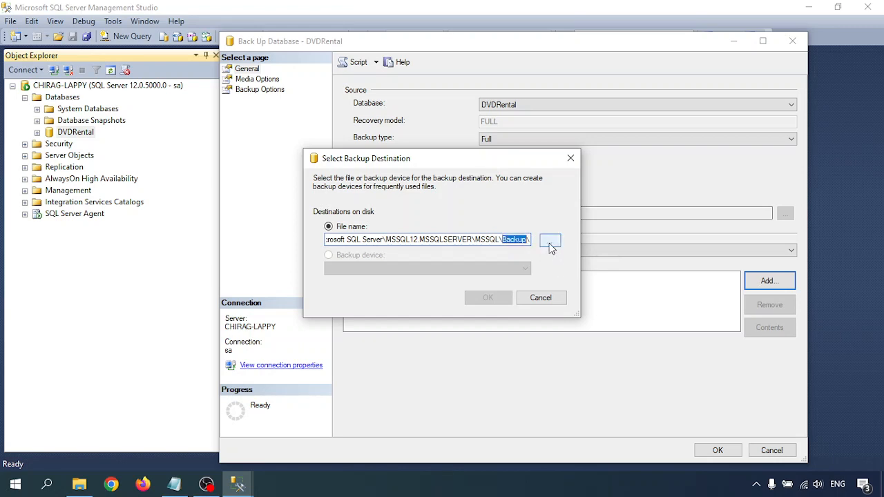
pyautogui.click(550, 240)
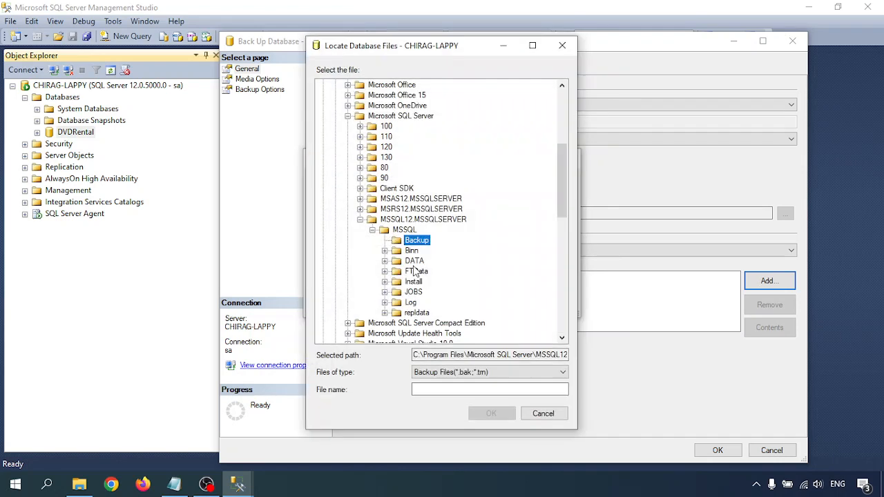
# Name the backup file DVDRental.bak in the Backup folder and add it as the disk destination
pyautogui.click(452, 391)
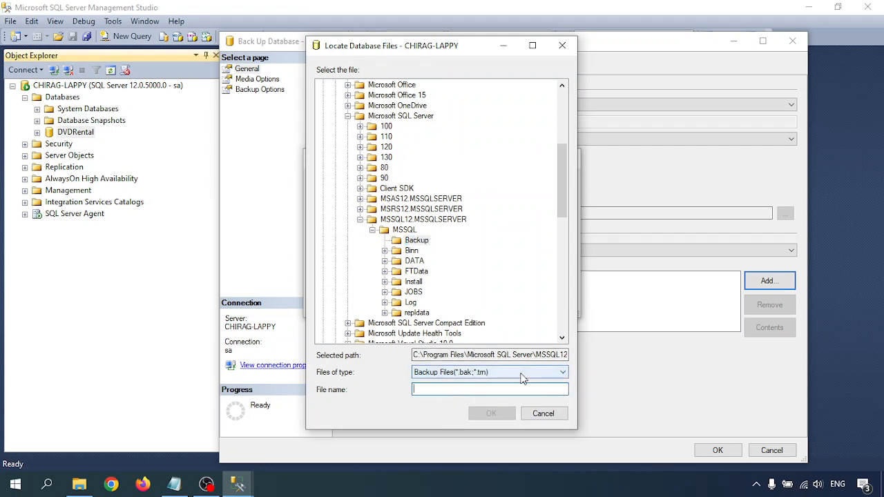
pyautogui.write('DVD')
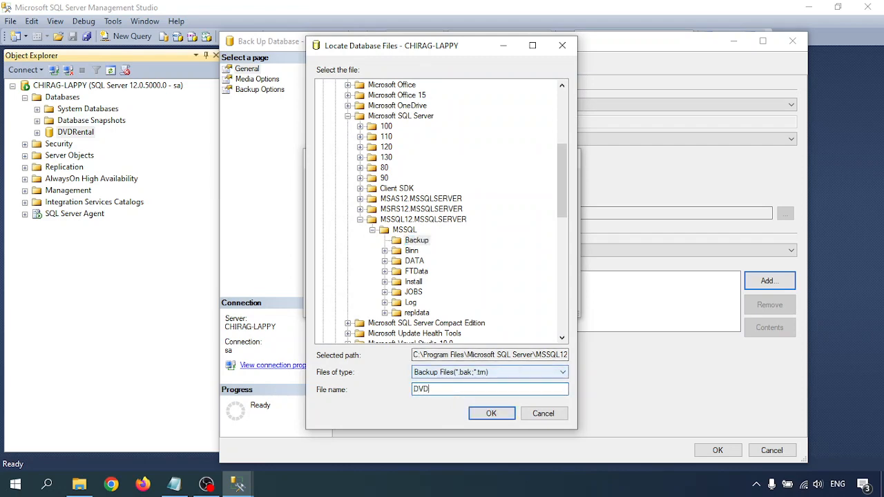
pyautogui.write('Rental')
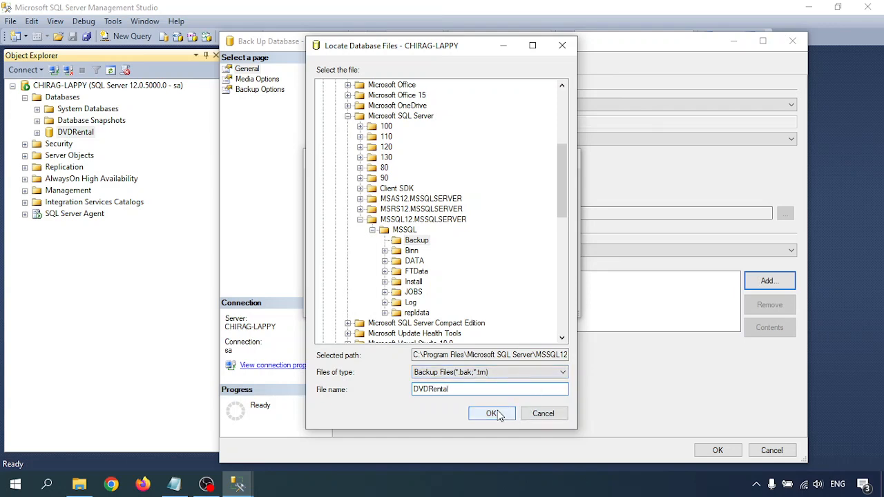
pyautogui.write('.bak')
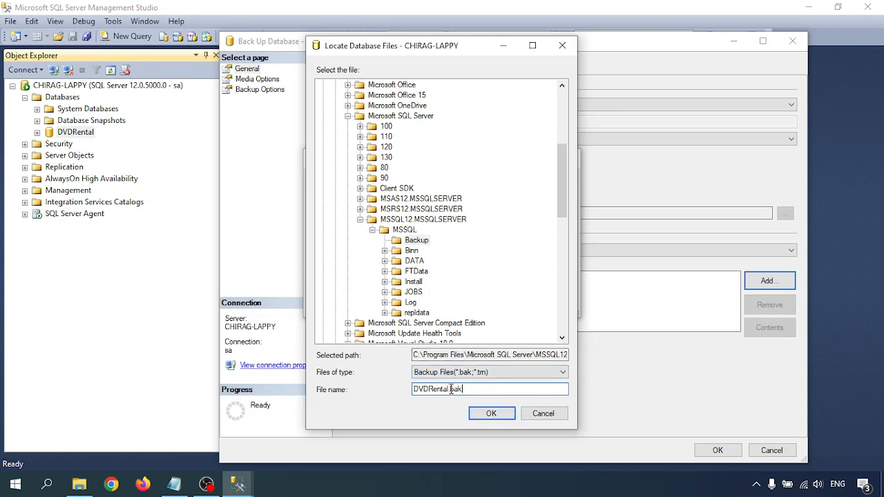
pyautogui.click(491, 417)
pyautogui.click(489, 297)
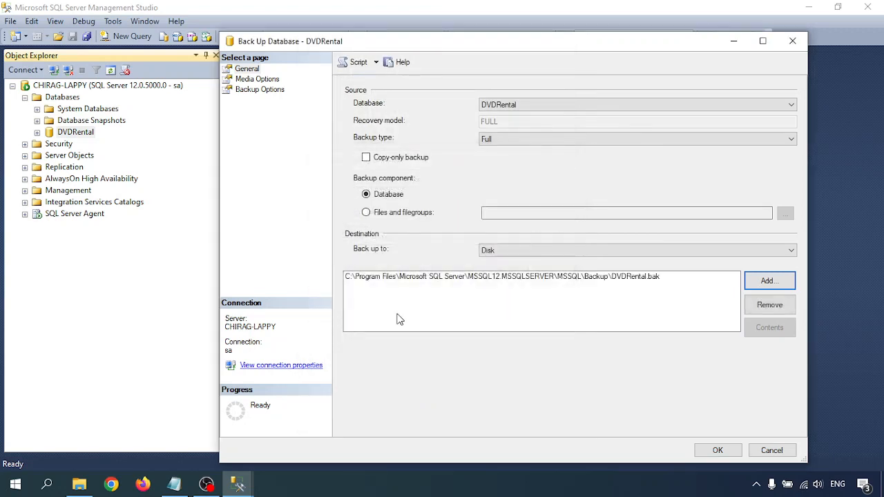
# Run the full backup of DVDRental from the general settings and dismiss the completion message
pyautogui.click(256, 68)
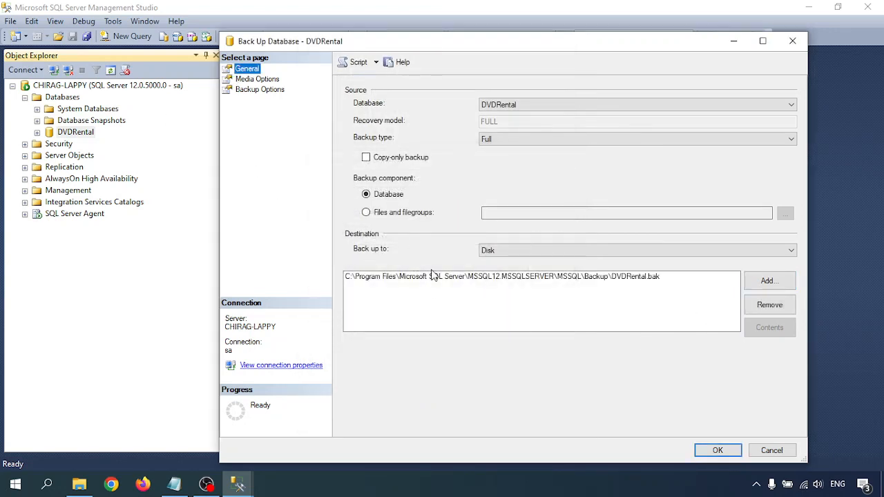
pyautogui.click(713, 452)
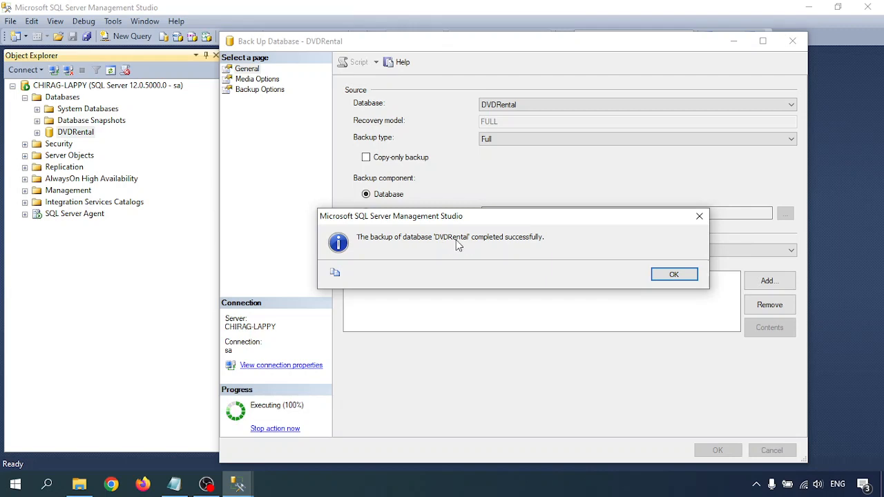
pyautogui.click(670, 277)
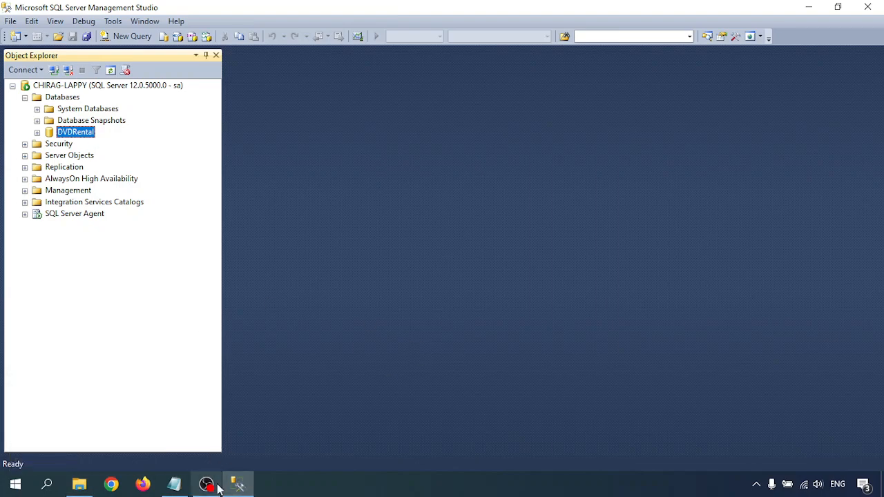
# Switch to the Notepad tutorial notes and copy the Backup folder path from the script's TO DISK line
pyautogui.click(174, 484)
pyautogui.click(228, 245)
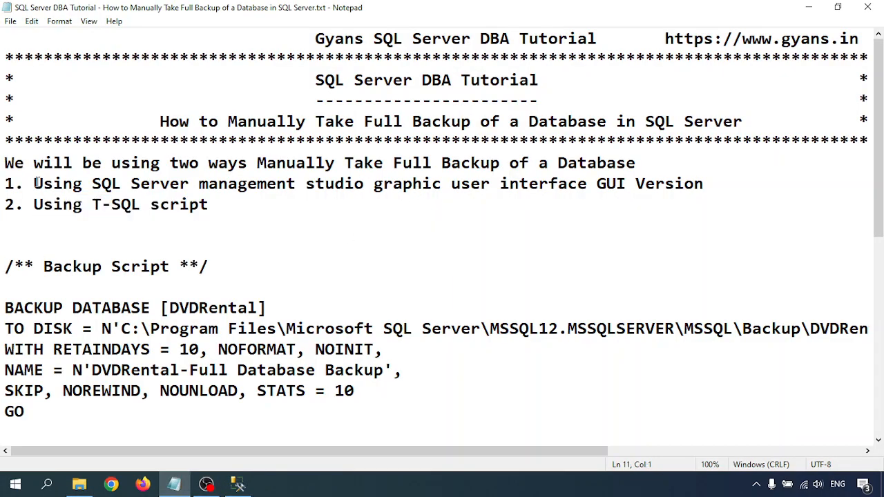
pyautogui.moveTo(33, 183); pyautogui.dragTo(636, 184)
pyautogui.scroll(-1, 359, 219)
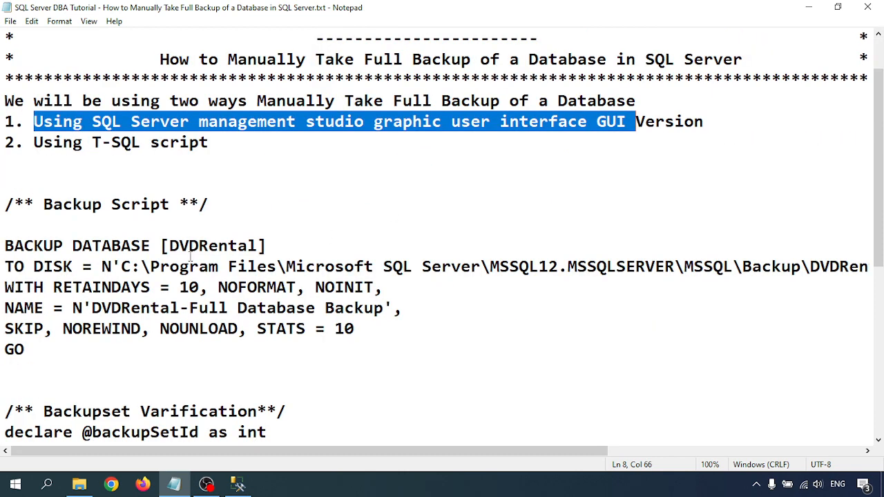
pyautogui.moveTo(121, 266); pyautogui.dragTo(799, 270)
pyautogui.hotkey('ctrl', 'c')
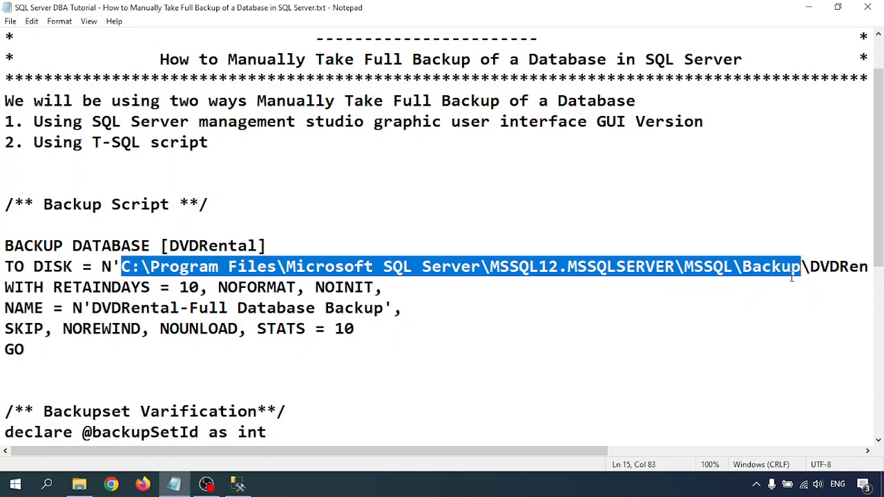
# Open the copied Backup folder path through Run, check the DVDRental.bak file, and minimize the folder window
pyautogui.press('super+r')
pyautogui.hotkey('ctrl', 'v')
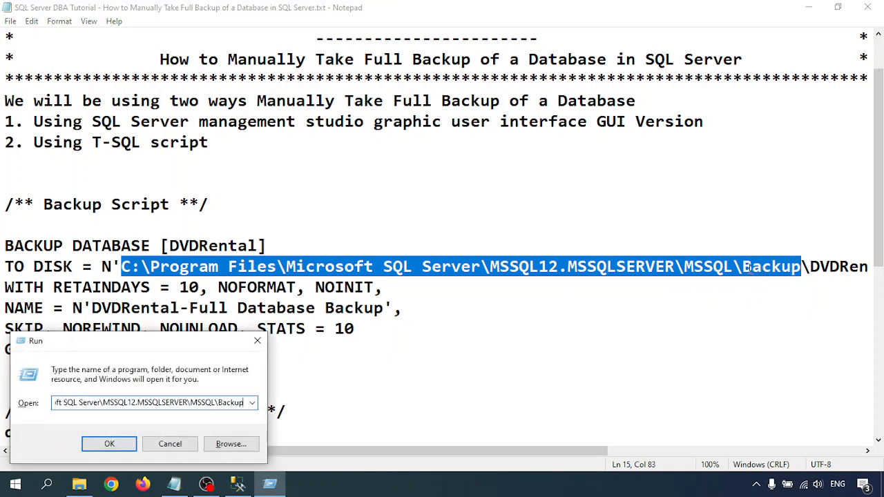
pyautogui.press('Return')
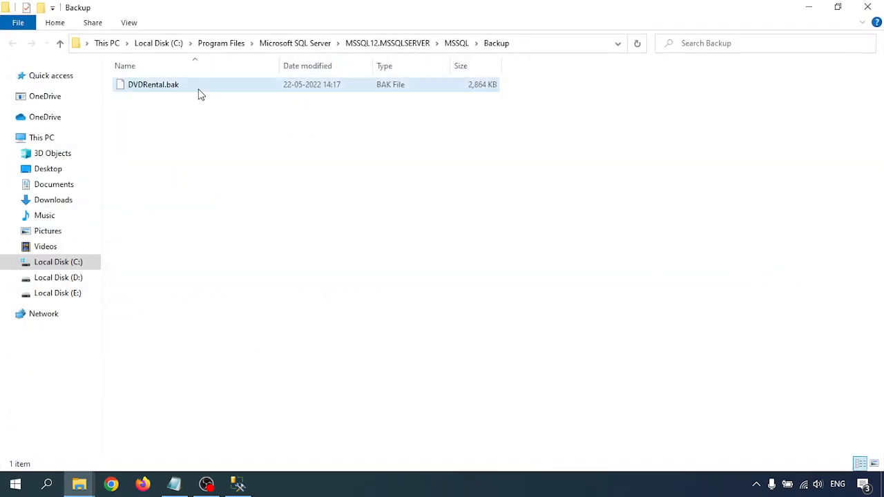
pyautogui.click(197, 91)
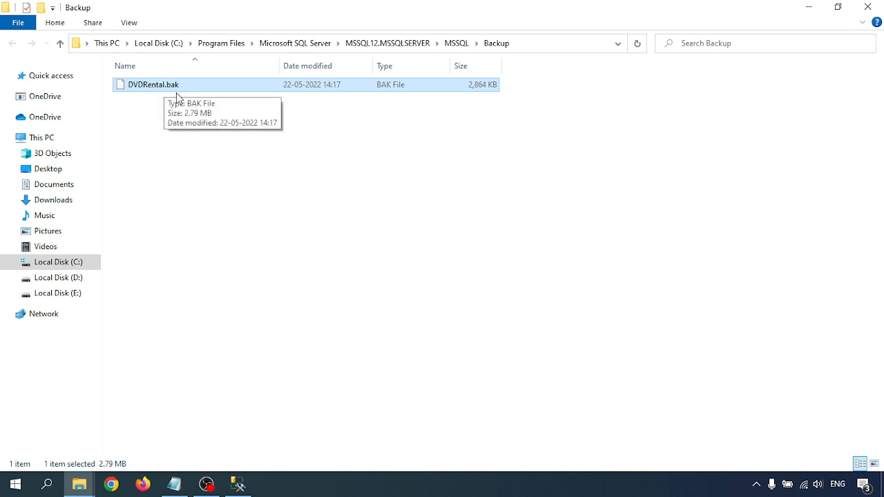
pyautogui.moveTo(150, 108); pyautogui.dragTo(184, 83)
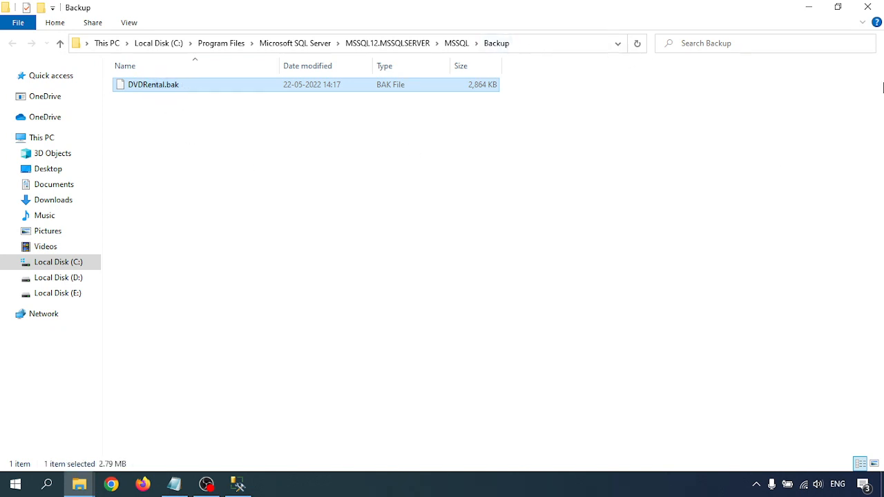
pyautogui.click(806, 11)
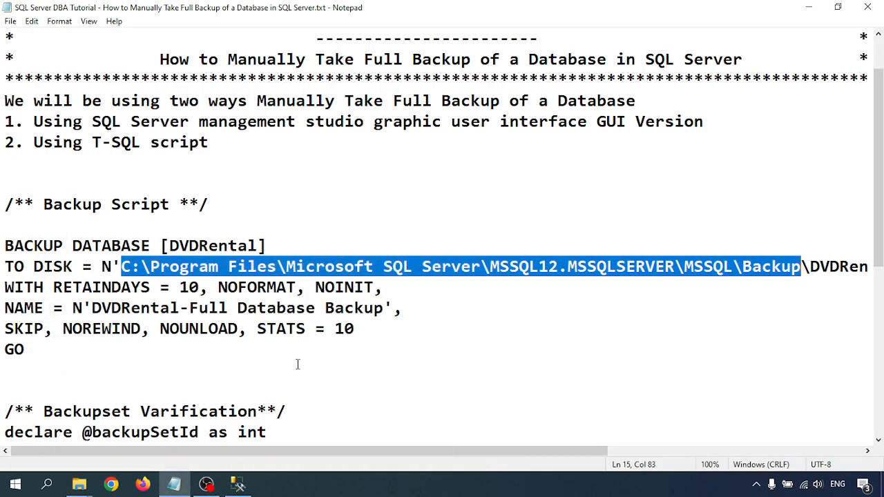
# Return to the Backup folder in File Explorer, delete DVDRental.bak, and minimize the window
pyautogui.click(290, 351)
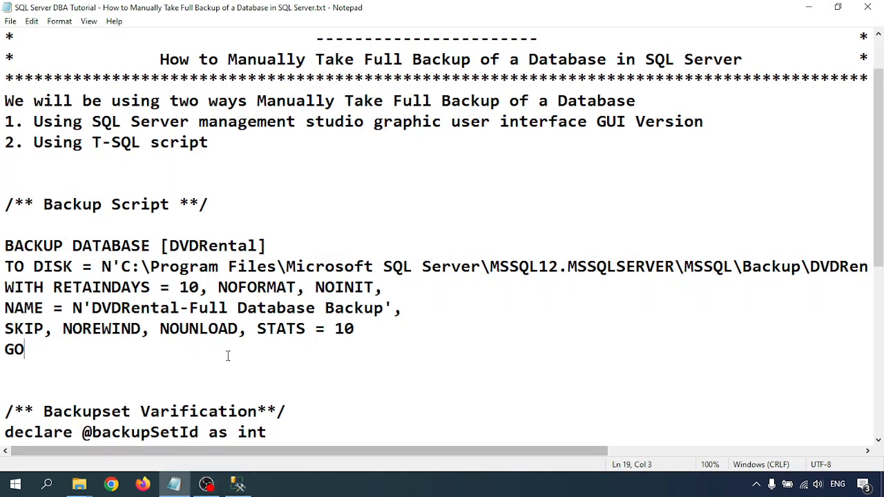
pyautogui.click(81, 486)
pyautogui.click(204, 456)
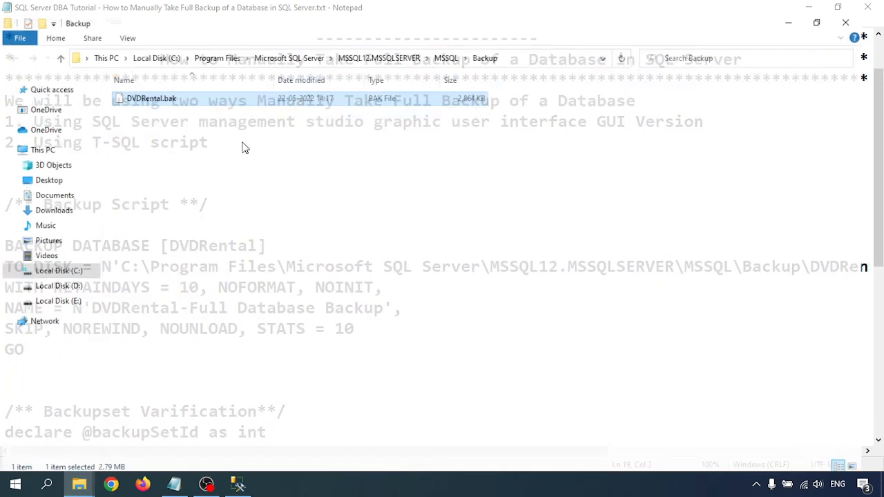
pyautogui.moveTo(166, 138); pyautogui.dragTo(245, 68)
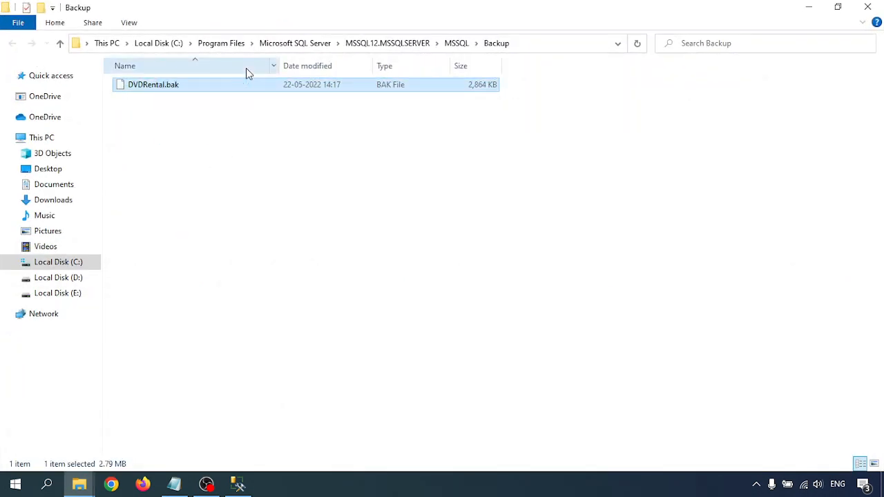
pyautogui.press('Delete')
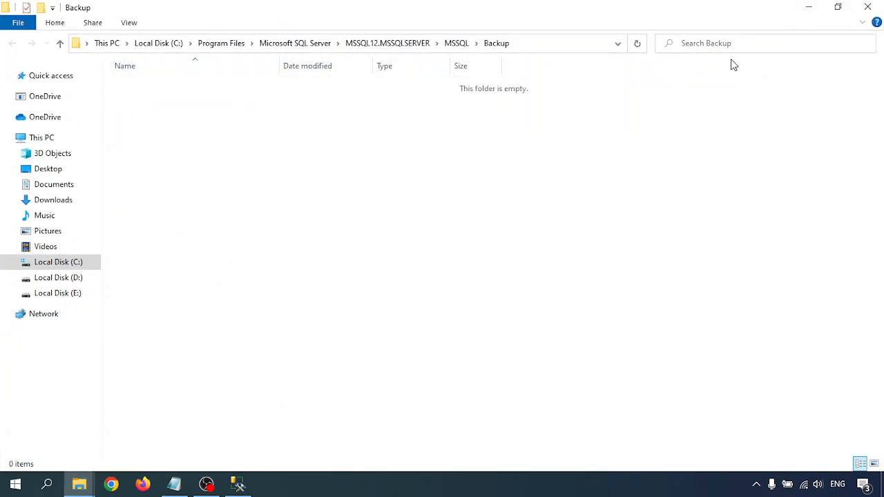
pyautogui.click(810, 9)
# Review the T-SQL method in the Notepad notes, including the backup script and the backup set verification script
pyautogui.click(334, 331)
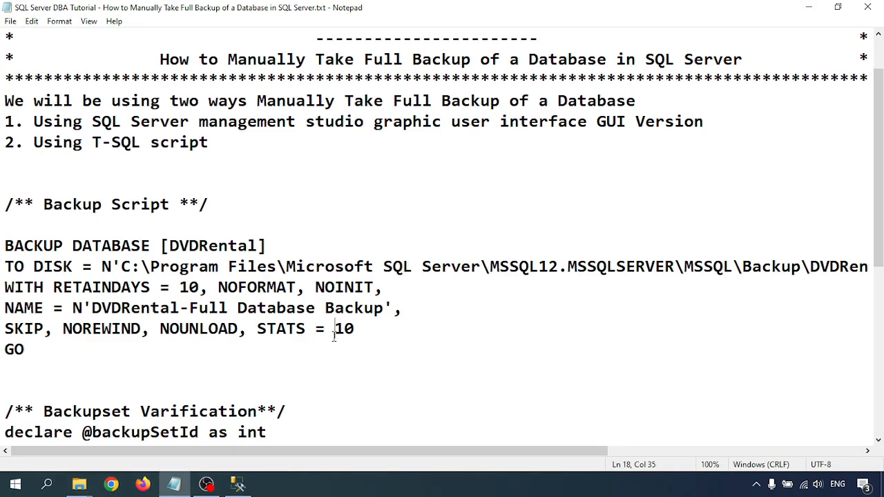
pyautogui.scroll(1, 91, 239)
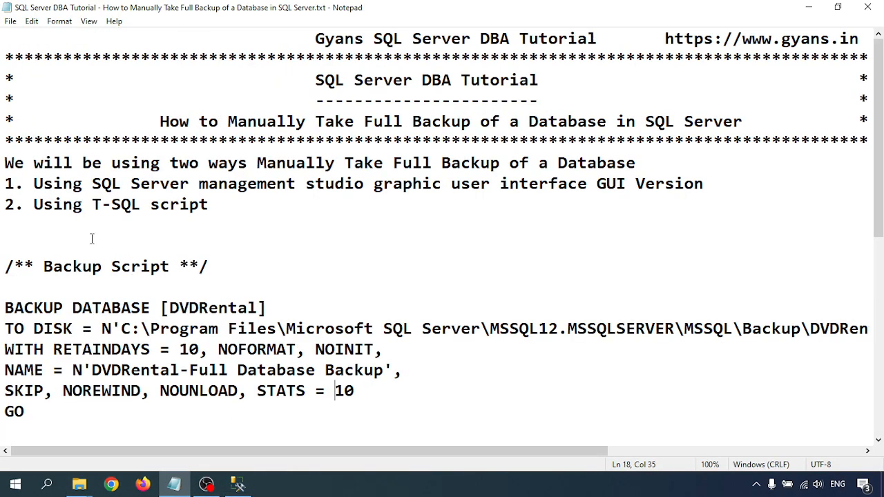
pyautogui.moveTo(34, 204); pyautogui.dragTo(216, 200)
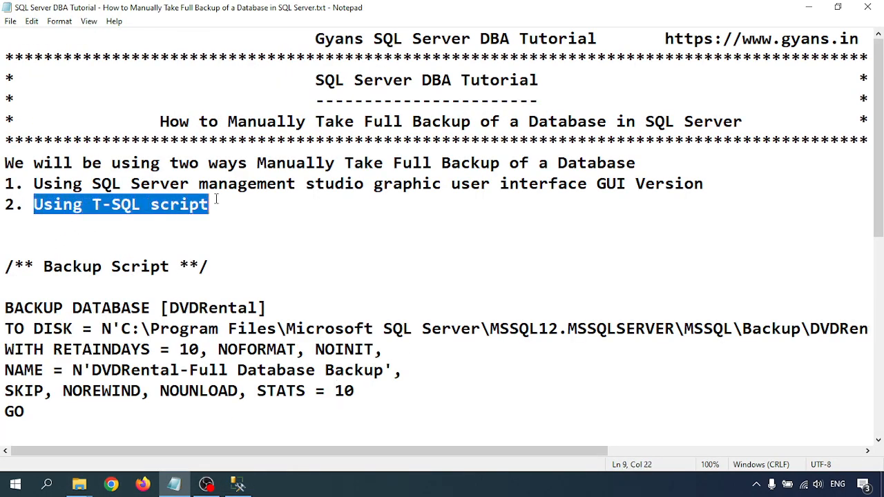
pyautogui.scroll(-2, 221, 213)
pyautogui.moveTo(5, 142); pyautogui.dragTo(228, 412)
pyautogui.scroll(-3, 192, 344)
pyautogui.click(68, 306)
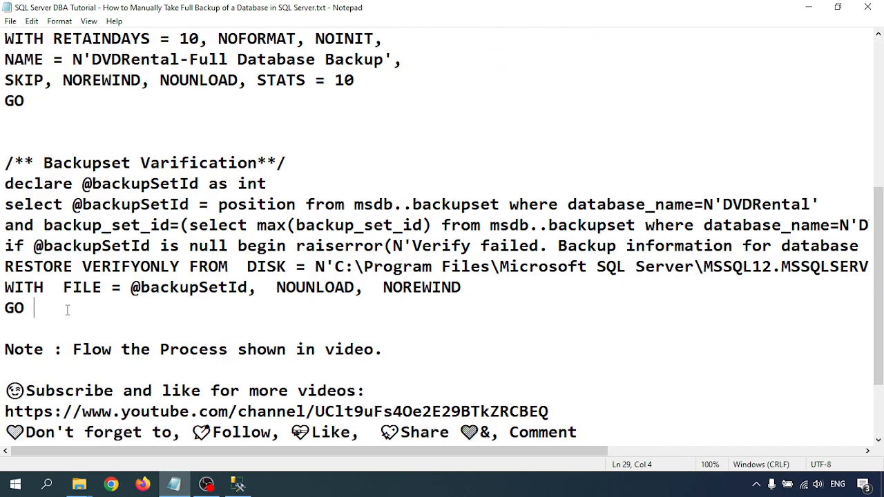
# Switch to SQL Server Management Studio and open the file Backup_Script.sql
pyautogui.click(238, 486)
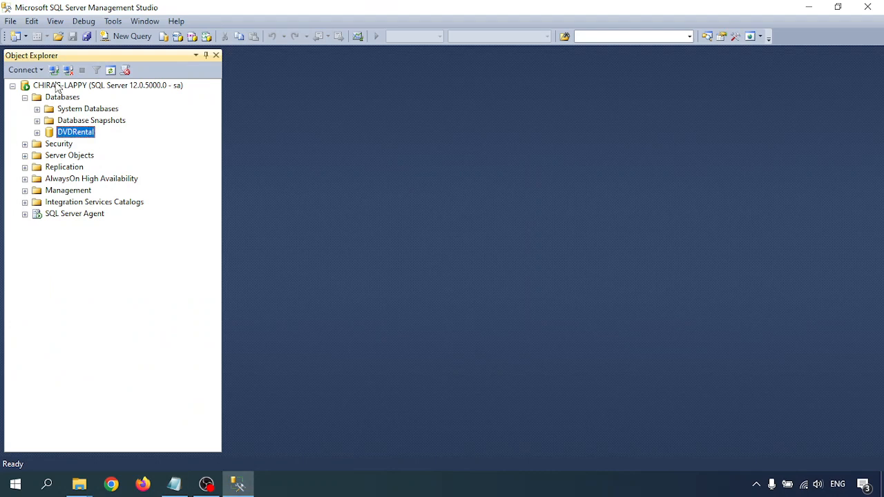
pyautogui.click(10, 21)
pyautogui.moveTo(103, 81)
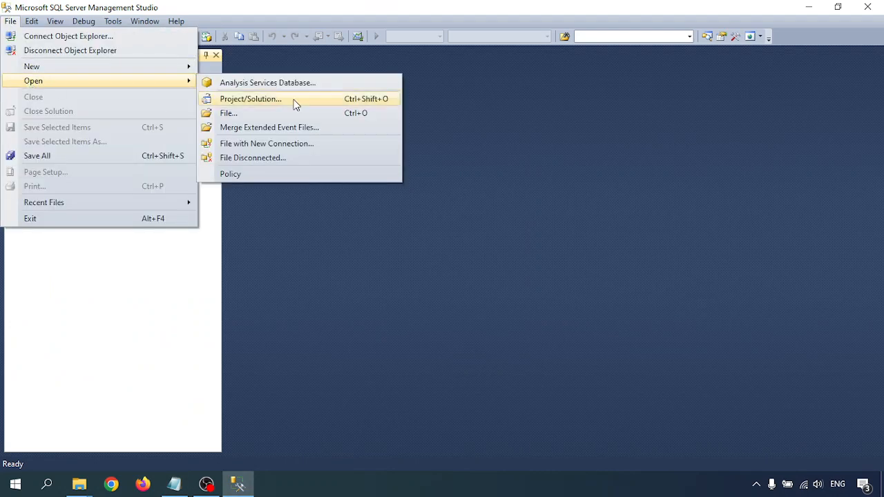
pyautogui.click(250, 116)
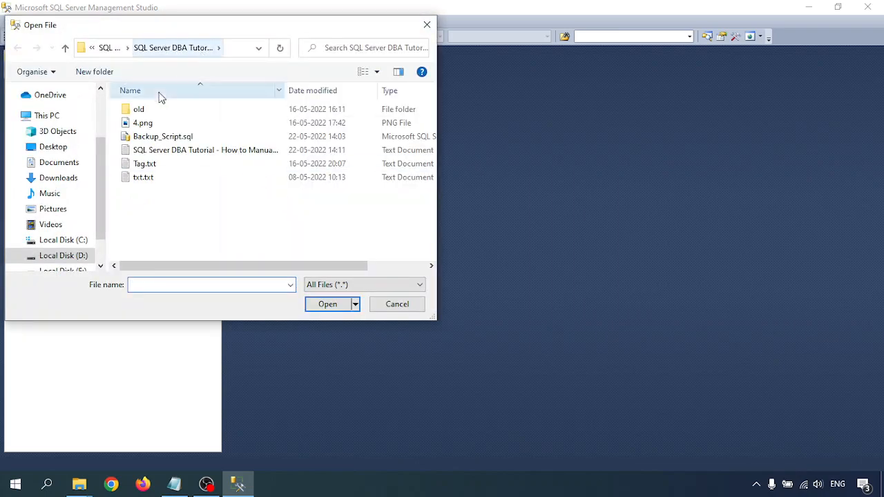
pyautogui.click(152, 138)
pyautogui.click(327, 304)
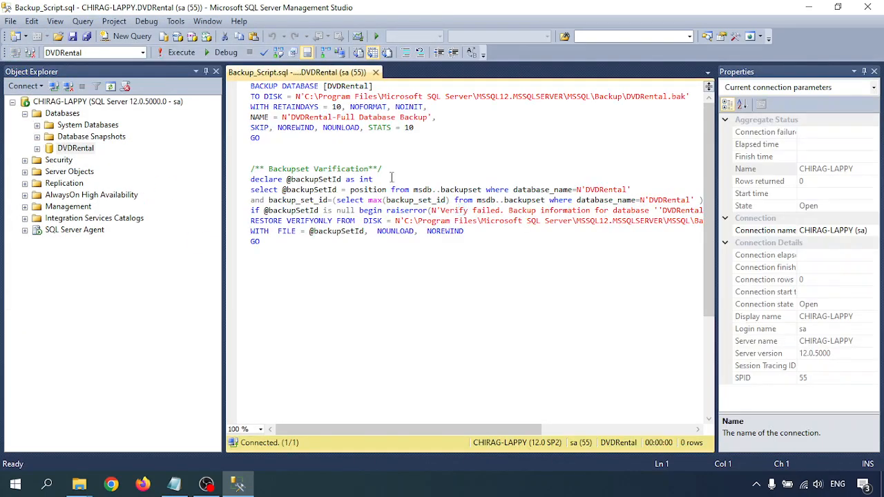
# Review the backup script's BACKUP DATABASE [DVDRental] line, its TO DISK path, and the RETAINDAYS, NOFORMAT and NOINIT options
pyautogui.click(284, 142)
pyautogui.click(281, 96)
pyautogui.moveTo(252, 85); pyautogui.dragTo(375, 86)
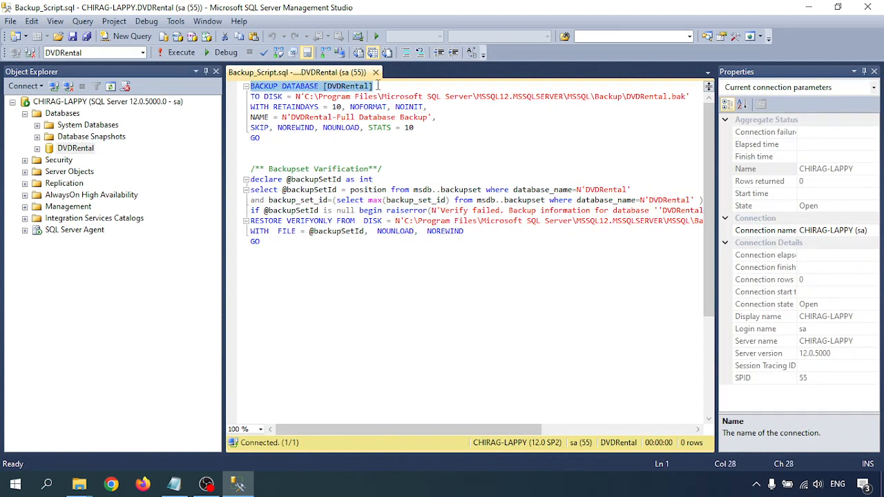
pyautogui.moveTo(251, 96); pyautogui.dragTo(694, 99)
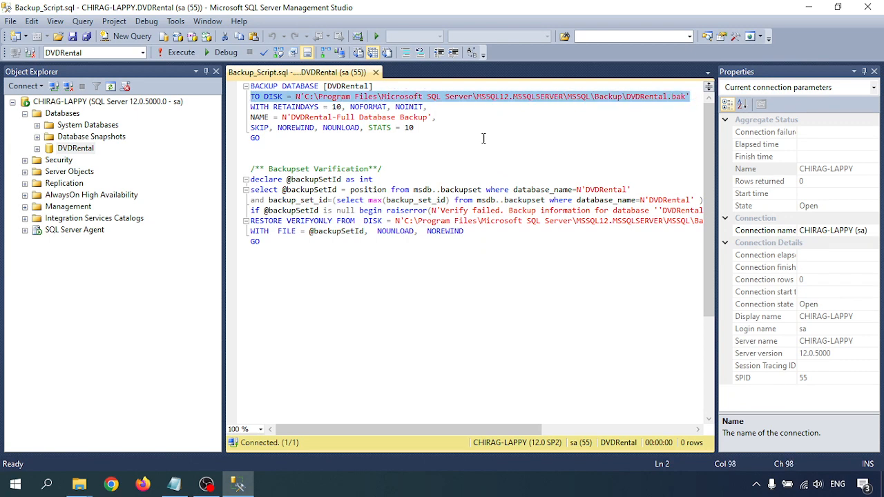
pyautogui.click(493, 157)
pyautogui.moveTo(275, 109); pyautogui.dragTo(429, 109)
pyautogui.click(307, 167)
pyautogui.click(368, 117)
pyautogui.click(389, 117)
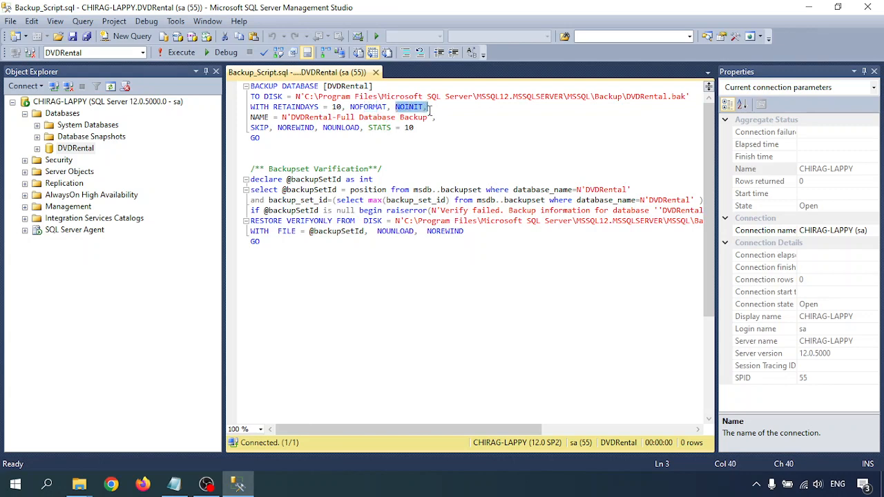
# Review the backup NAME value and the SKIP, NOREWIND, NOUNLOAD and STATS options in the backup script
pyautogui.click(396, 146)
pyautogui.moveTo(286, 118); pyautogui.dragTo(433, 118)
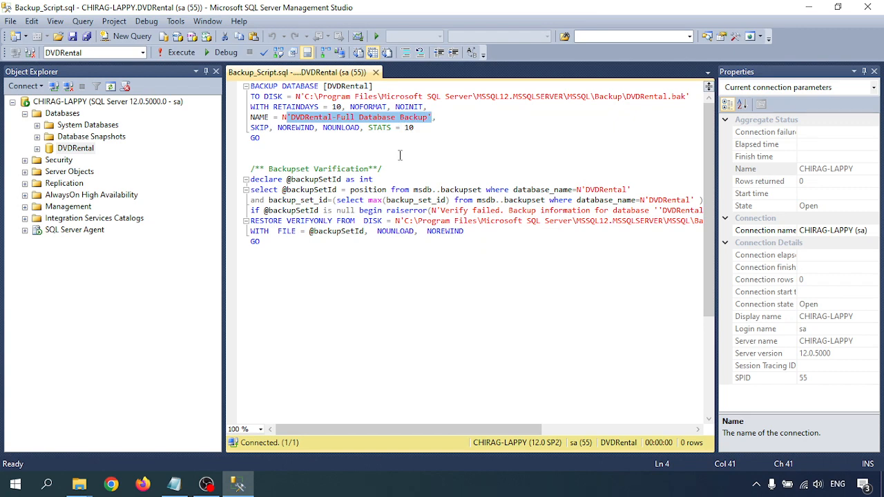
pyautogui.click(257, 129)
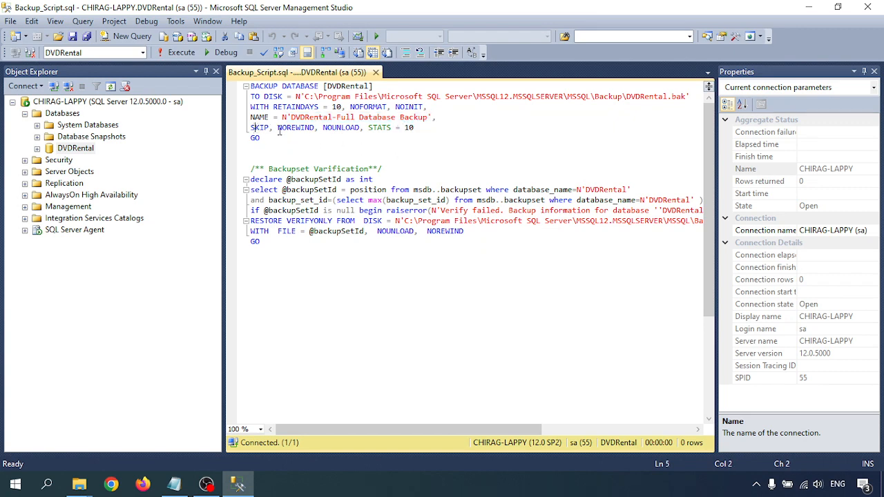
pyautogui.doubleClick(340, 128)
pyautogui.click(347, 129)
pyautogui.moveTo(368, 127); pyautogui.dragTo(415, 129)
# Execute only the BACKUP DATABASE [DVDRental] statement, from its first line through the first GO
pyautogui.click(339, 142)
pyautogui.moveTo(266, 137); pyautogui.dragTo(216, 71)
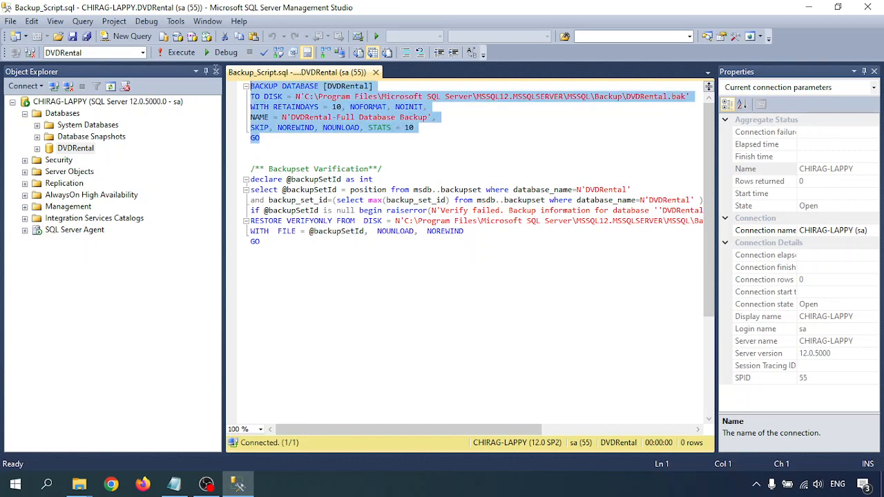
pyautogui.click(181, 53)
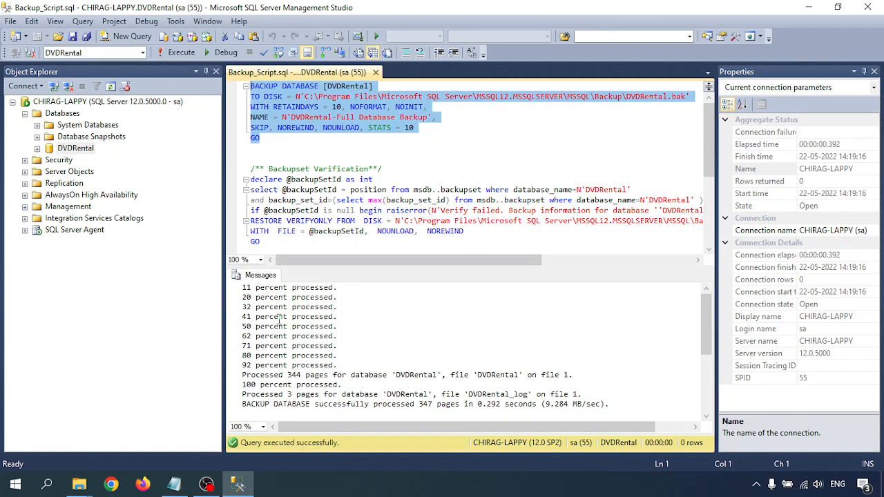
# Examine the backup's output messages for progress, pages processed for the data and log files, and the final summary
pyautogui.moveTo(256, 297); pyautogui.dragTo(308, 306)
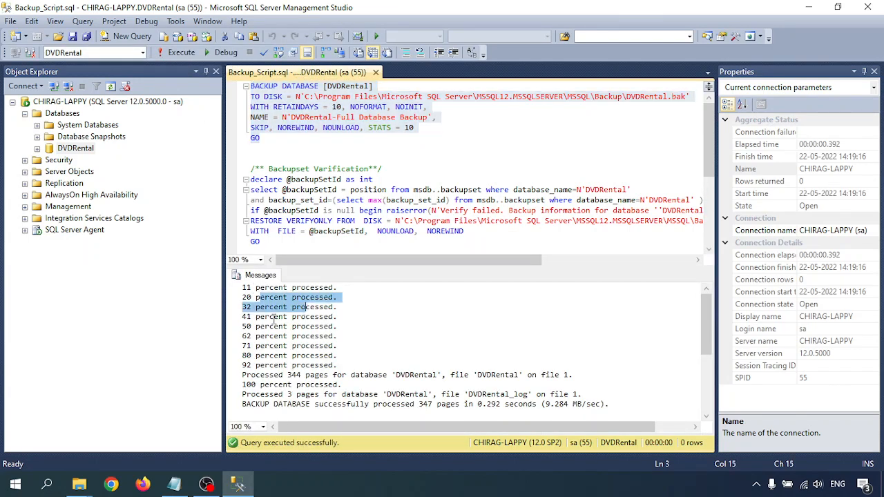
pyautogui.moveTo(246, 377); pyautogui.dragTo(320, 377)
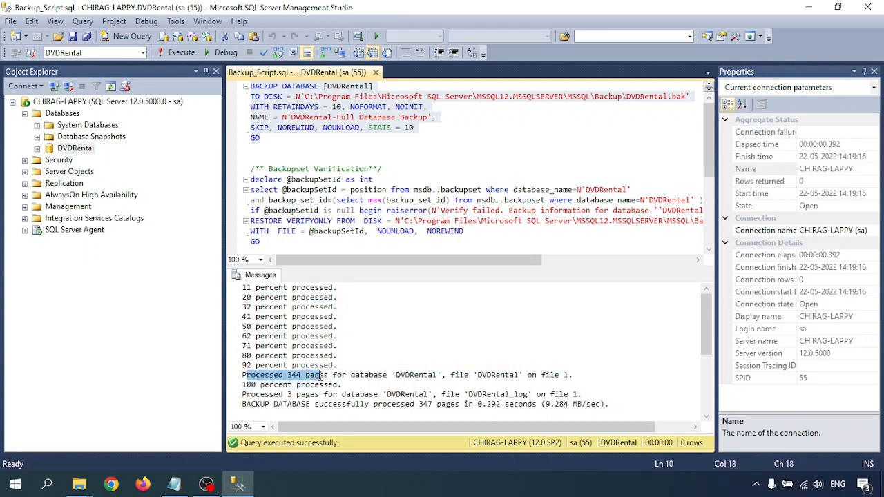
pyautogui.doubleClick(409, 375)
pyautogui.scroll(-1, 419, 380)
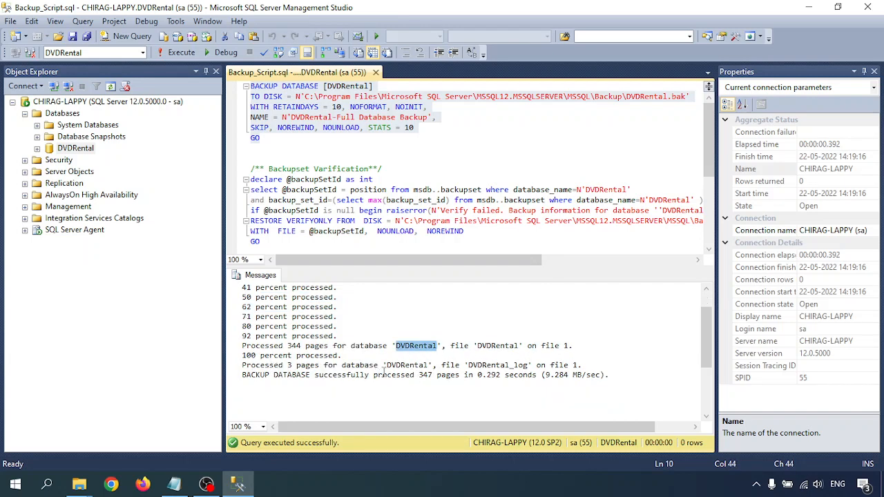
pyautogui.doubleClick(511, 365)
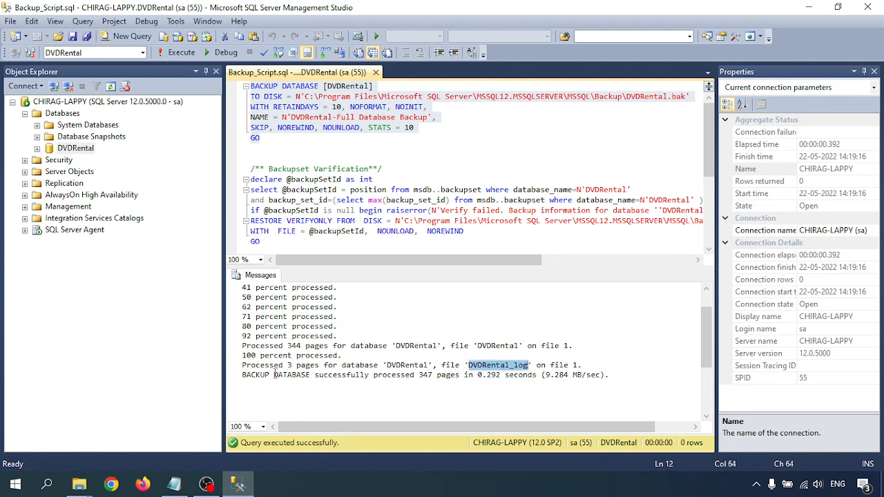
pyautogui.click(387, 365)
pyautogui.moveTo(288, 366); pyautogui.dragTo(377, 366)
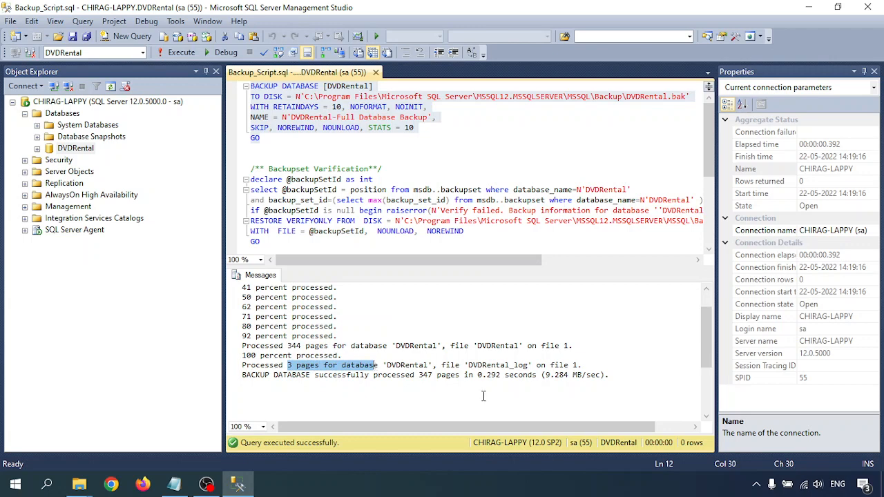
pyautogui.click(288, 346)
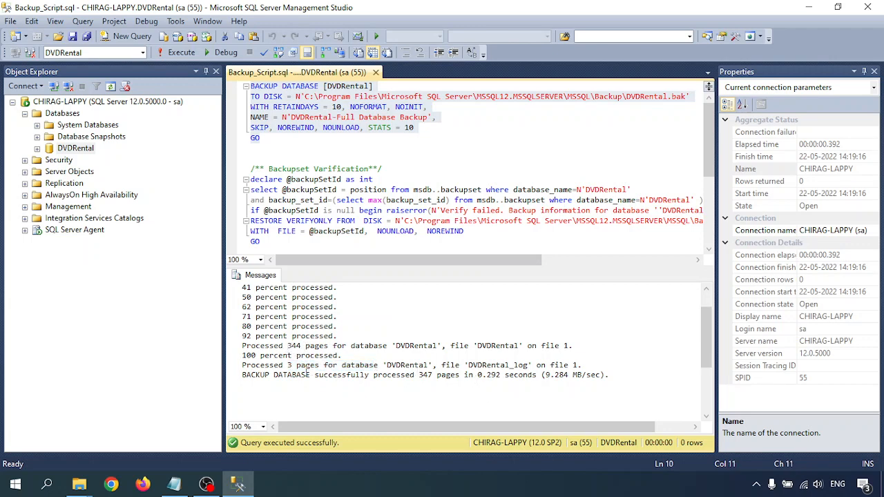
pyautogui.moveTo(420, 374); pyautogui.dragTo(515, 374)
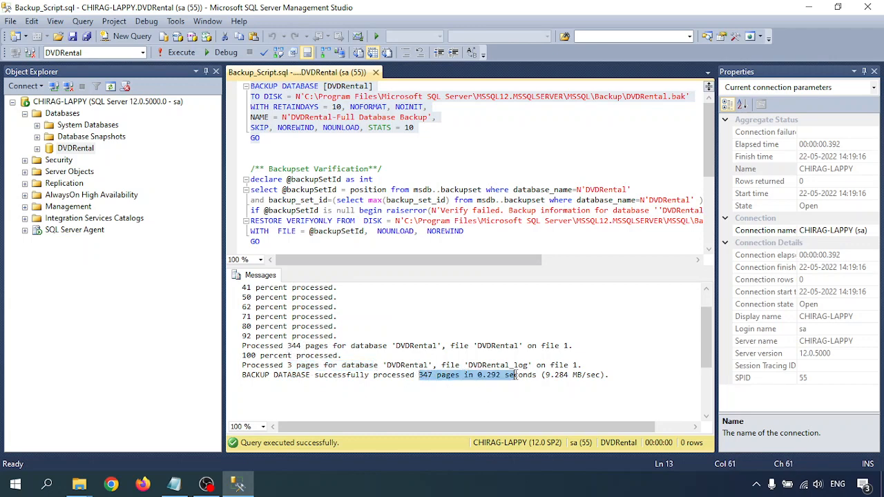
# Switch to the Backup folder in File Explorer and check for the new DVDRental.bak file
pyautogui.moveTo(78, 483)
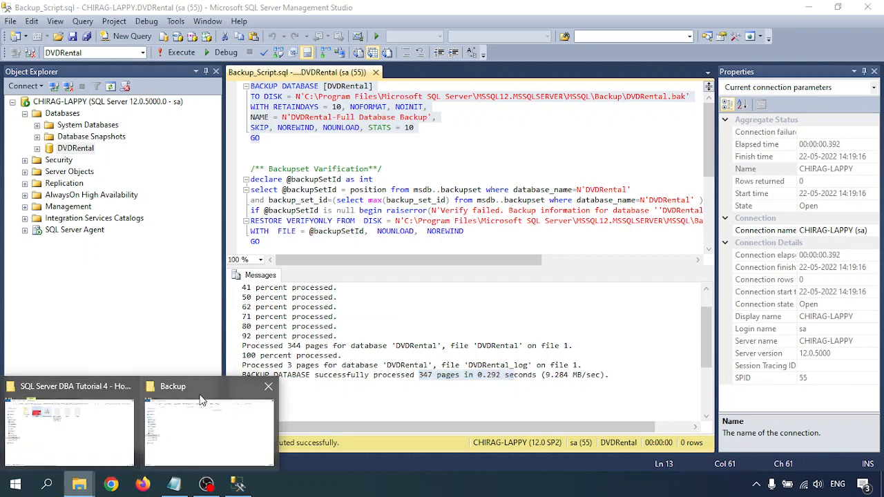
pyautogui.click(176, 435)
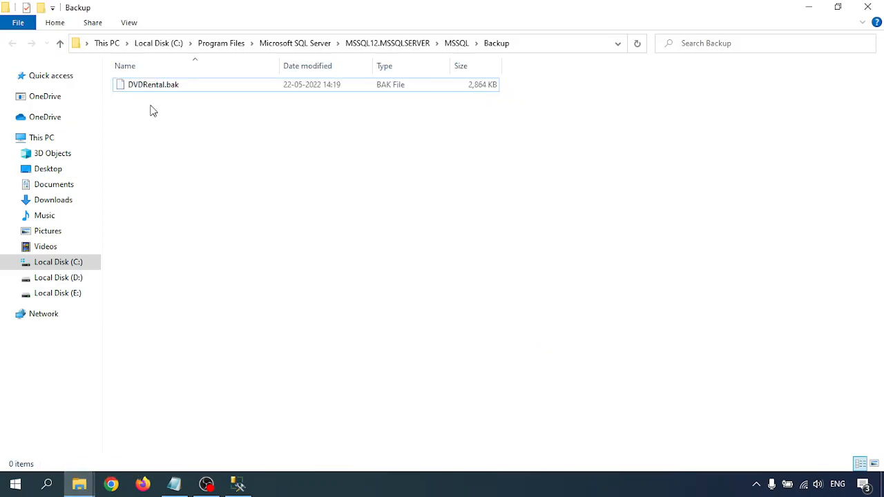
pyautogui.moveTo(156, 116); pyautogui.dragTo(233, 69)
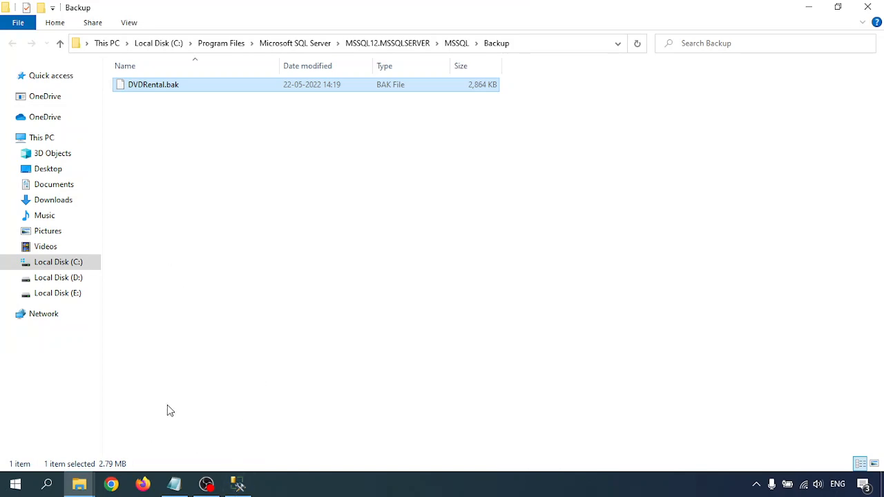
pyautogui.click(174, 484)
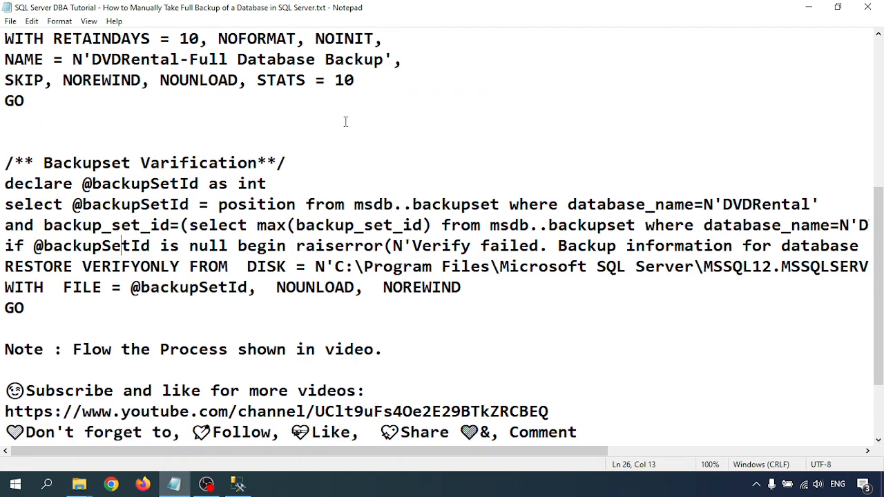
pyautogui.click(237, 483)
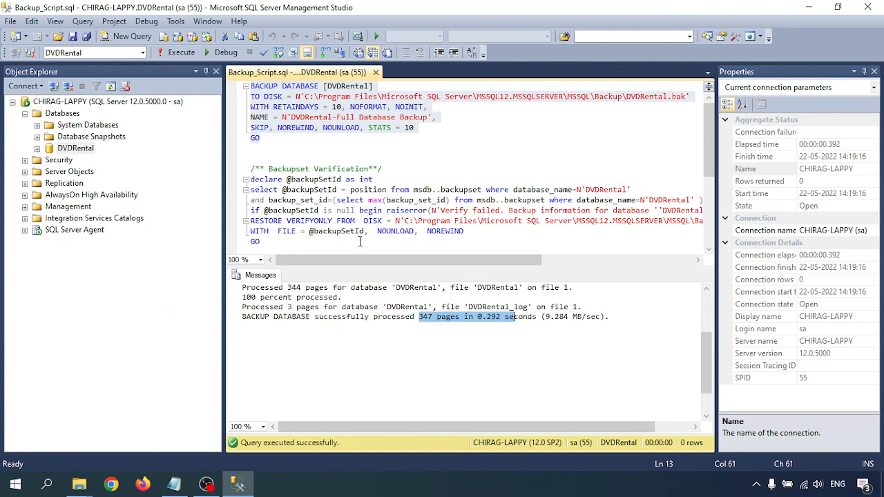
pyautogui.moveTo(269, 241); pyautogui.dragTo(243, 163)
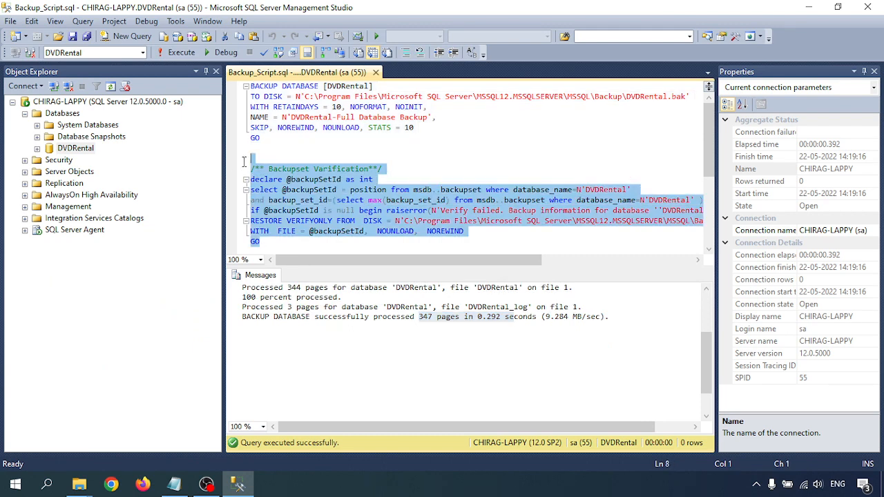
pyautogui.moveTo(335, 260); pyautogui.dragTo(241, 263)
pyautogui.click(284, 180)
pyautogui.moveTo(269, 180); pyautogui.dragTo(384, 179)
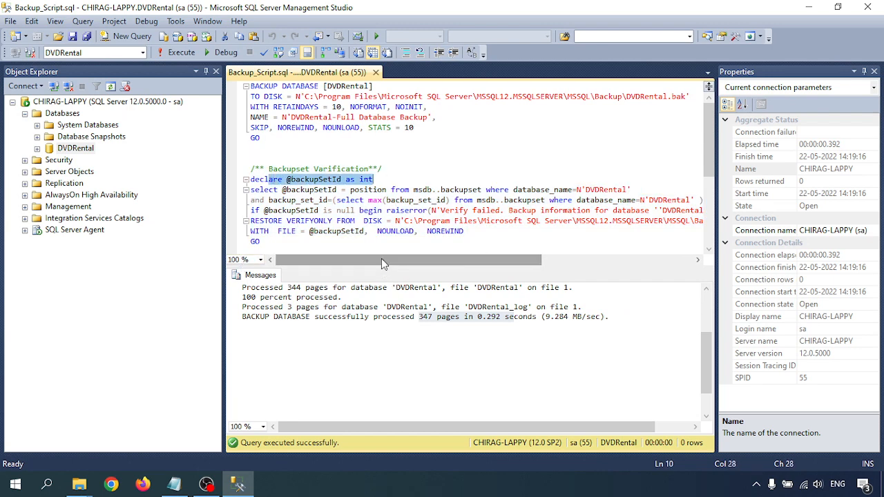
pyautogui.moveTo(382, 259); pyautogui.dragTo(433, 257)
pyautogui.moveTo(453, 222); pyautogui.dragTo(693, 221)
pyautogui.moveTo(500, 266); pyautogui.dragTo(446, 263)
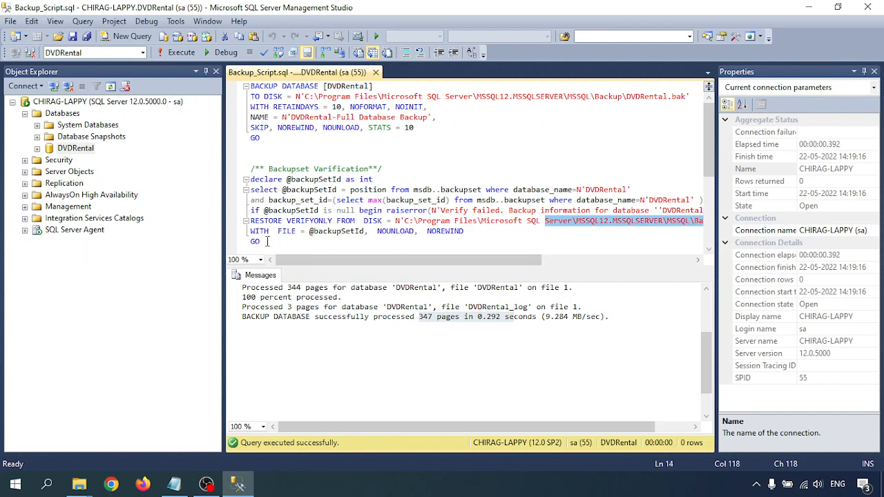
# Execute only the Backupset Varification block, from its comment through the final GO, and check the output message
pyautogui.moveTo(267, 241); pyautogui.dragTo(248, 168)
pyautogui.click(180, 53)
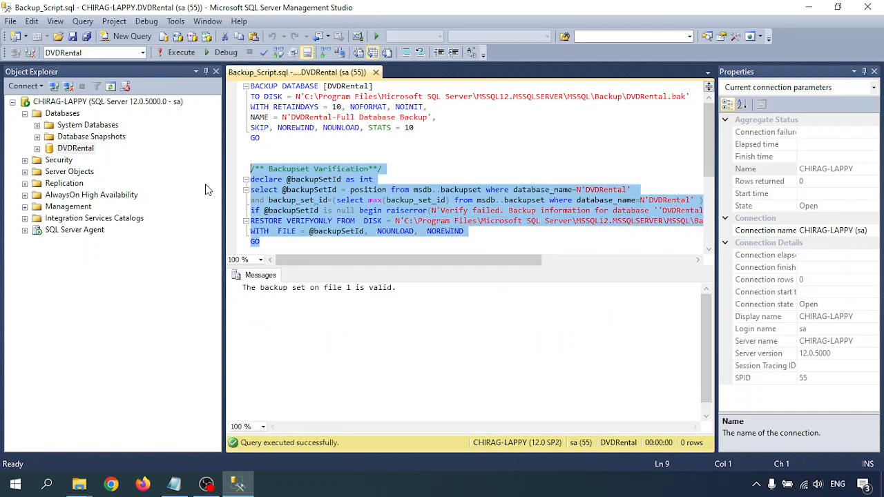
pyautogui.moveTo(260, 287); pyautogui.dragTo(415, 287)
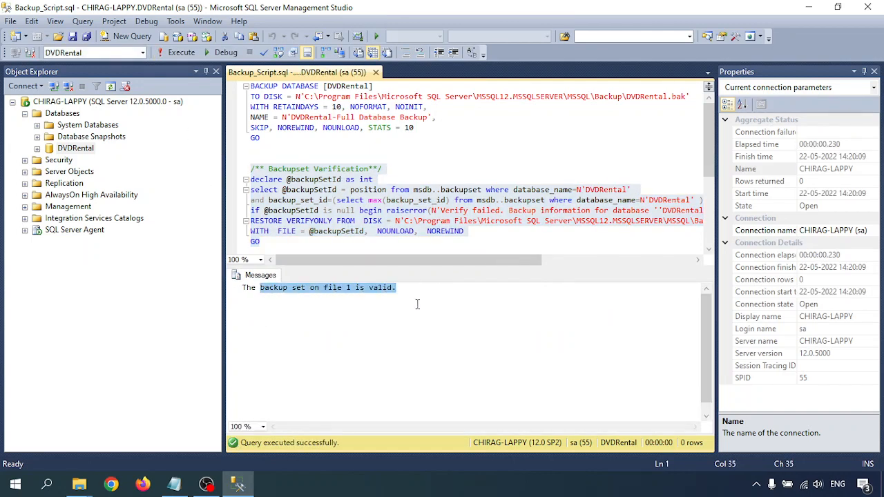
pyautogui.click(371, 298)
pyautogui.click(359, 202)
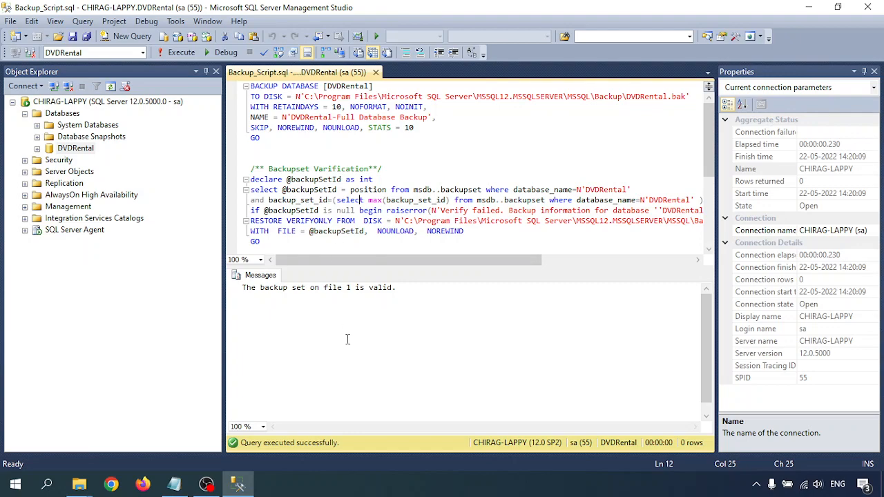
# Switch back to the Notepad notes and look over the heading and the two backup methods at the beginning
pyautogui.click(174, 484)
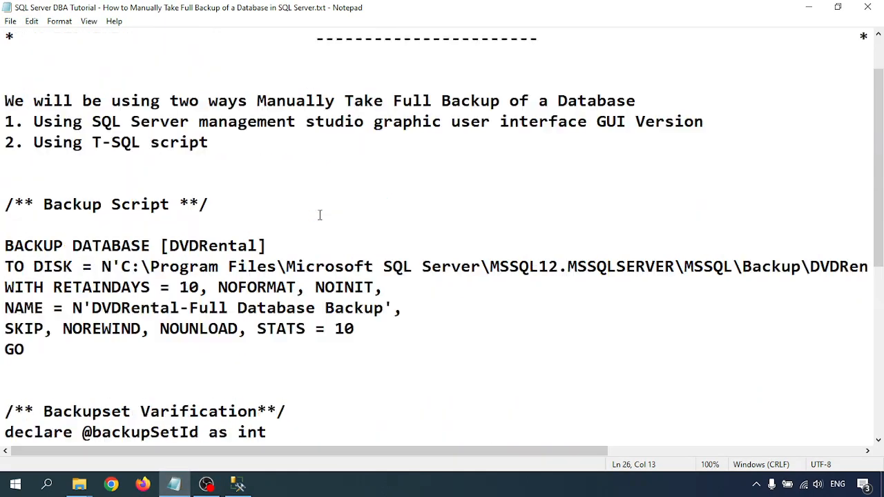
pyautogui.scroll(1, 320, 215)
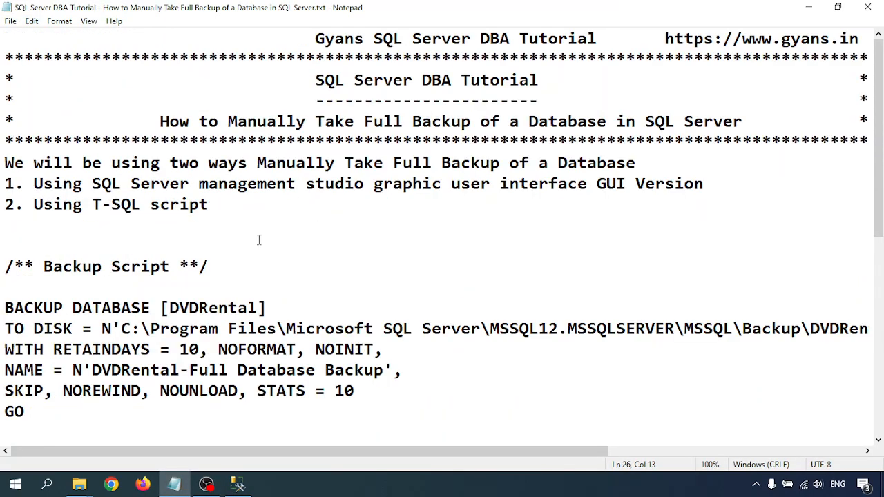